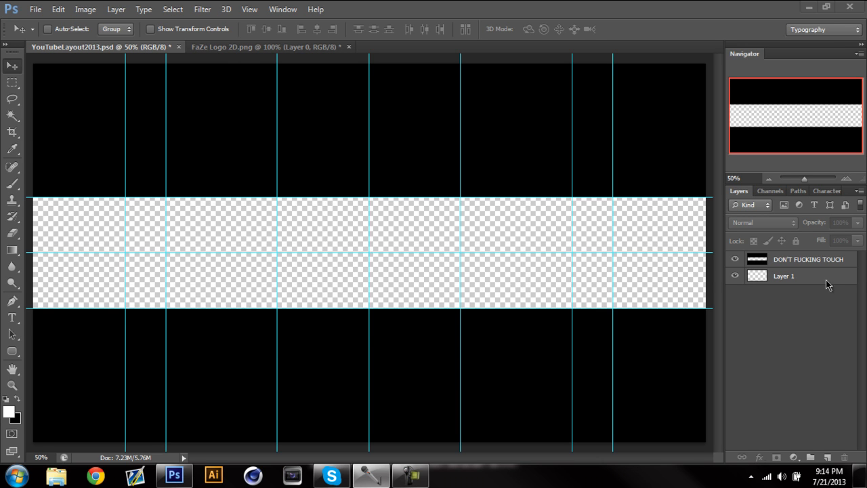
{"action": "left_click", "coordinate": [841, 263]}
{"action": "left_click", "coordinate": [832, 315]}
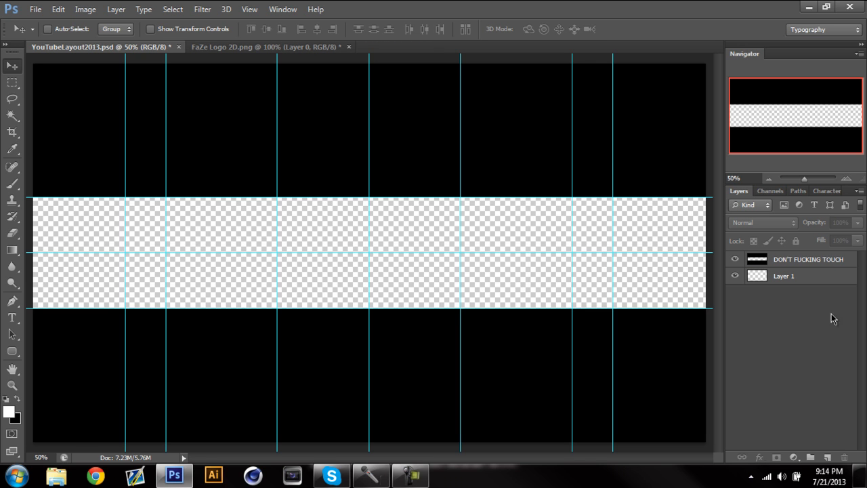
{"action": "left_click", "coordinate": [318, 48]}
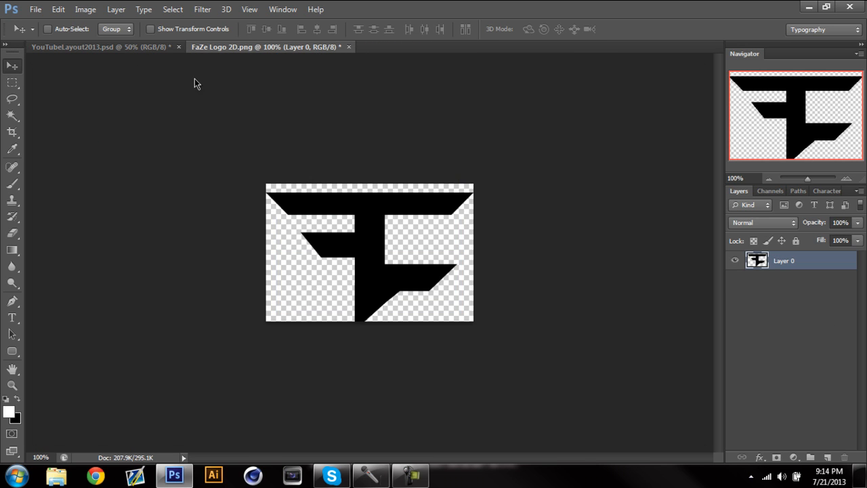
{"action": "left_click", "coordinate": [130, 47]}
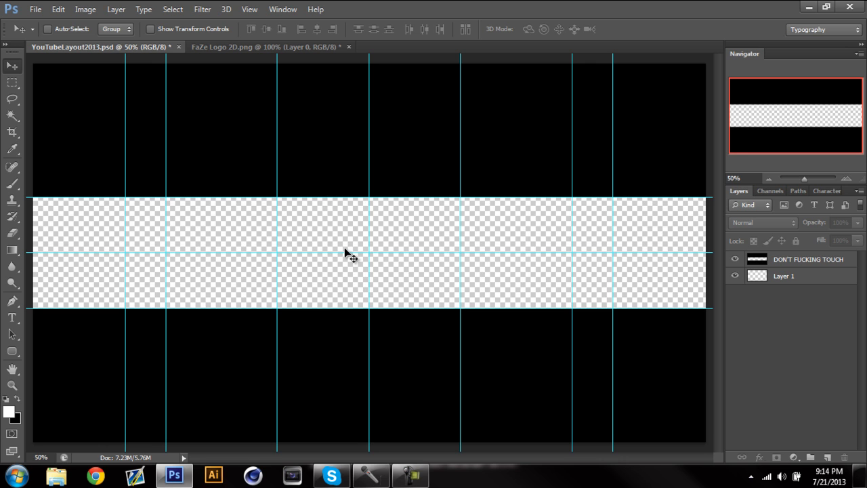
- Hide the black-bars layer above Layer 1 and fill Layer 1 with the black background color
{"action": "left_click", "coordinate": [735, 259]}
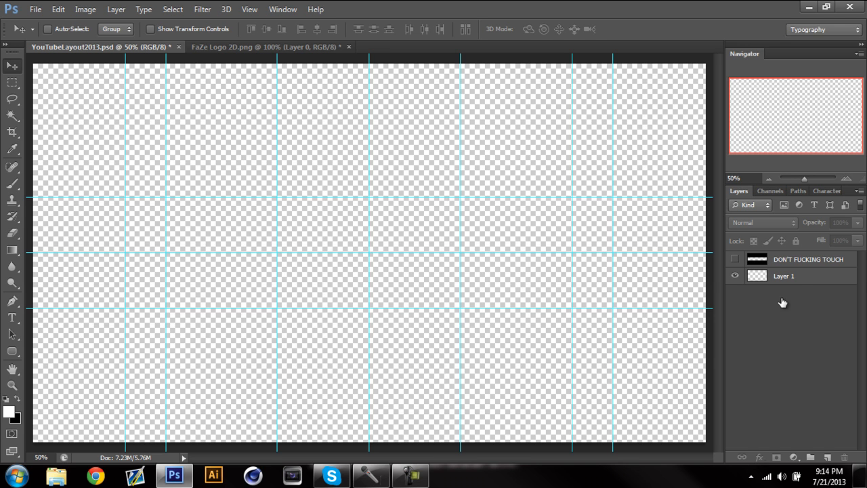
{"action": "left_click", "coordinate": [803, 279]}
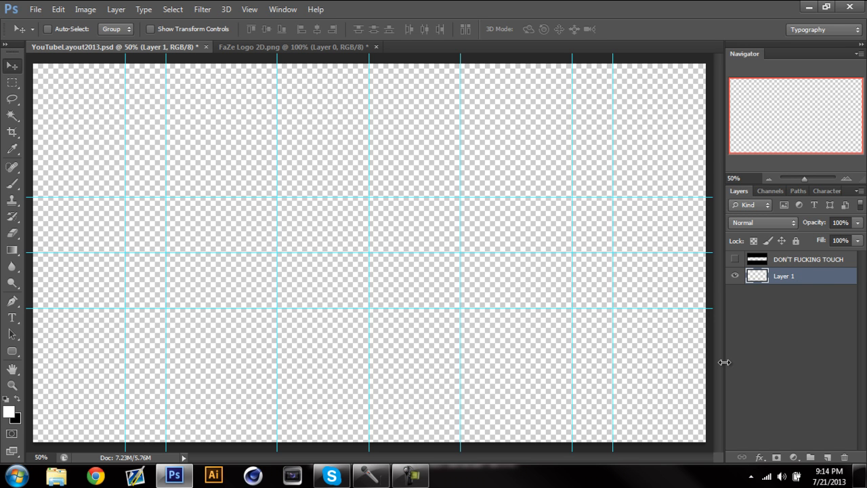
{"action": "key", "text": "ctrl+BackSpace"}
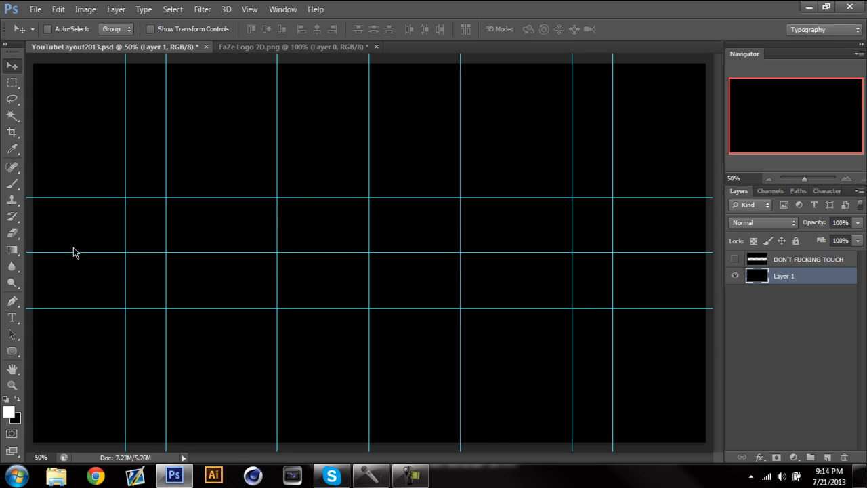
- Add a Gradient Overlay to Layer 1, changing the white end stop to light grey cac0c0
{"action": "double_click", "coordinate": [742, 261]}
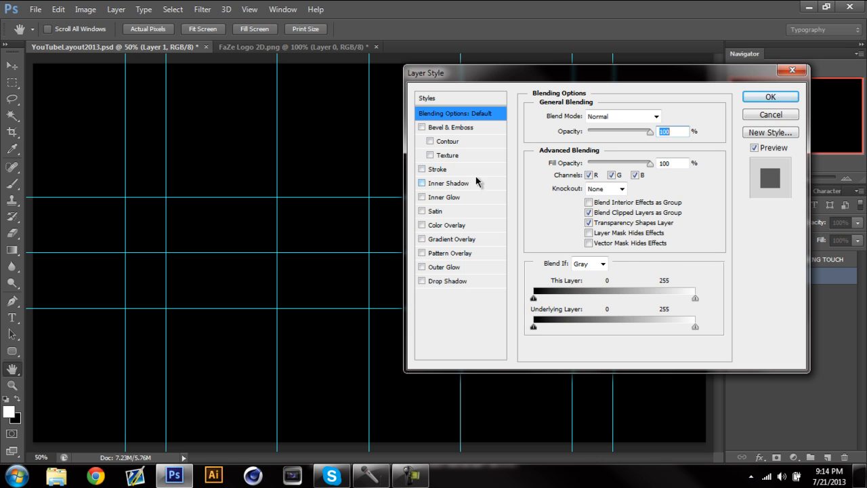
{"action": "left_click", "coordinate": [464, 240]}
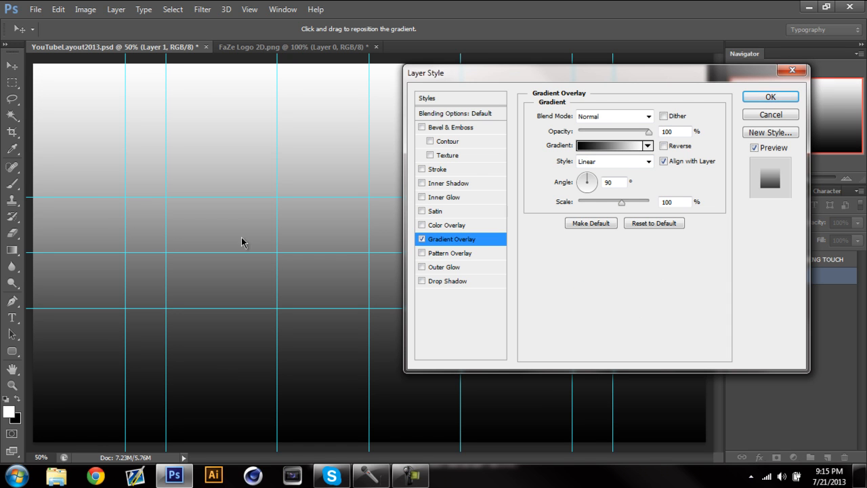
{"action": "left_click", "coordinate": [634, 148]}
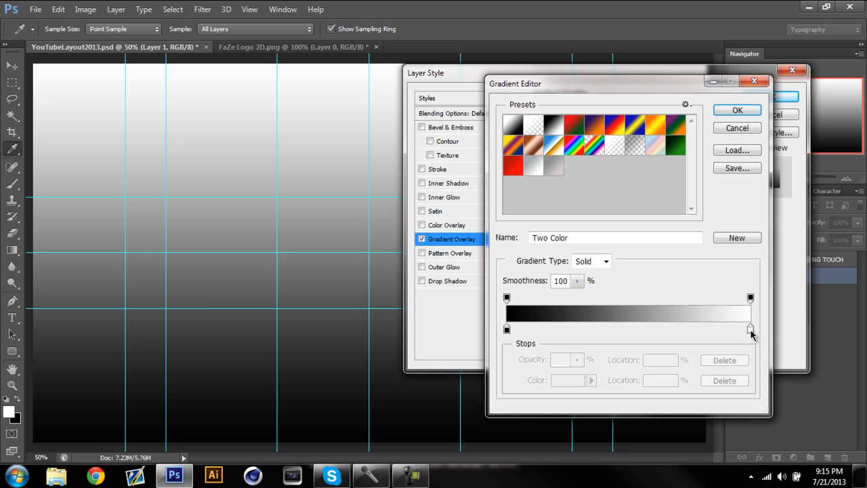
{"action": "left_click", "coordinate": [750, 330]}
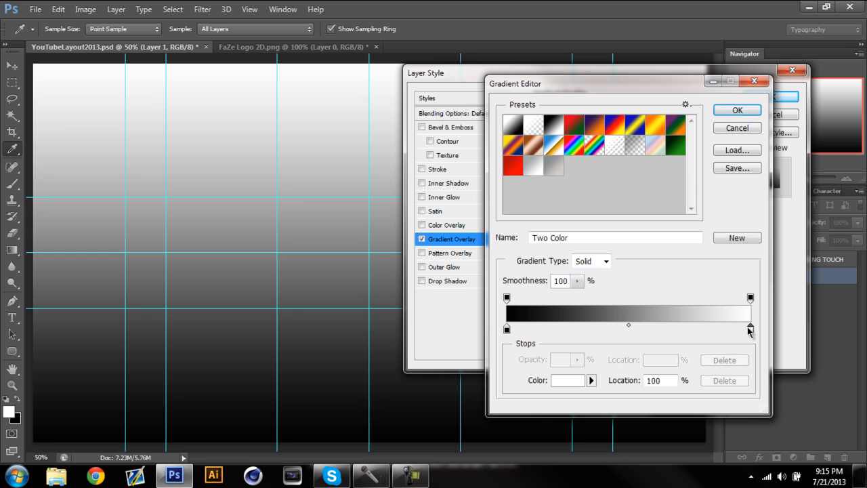
{"action": "left_click", "coordinate": [750, 330]}
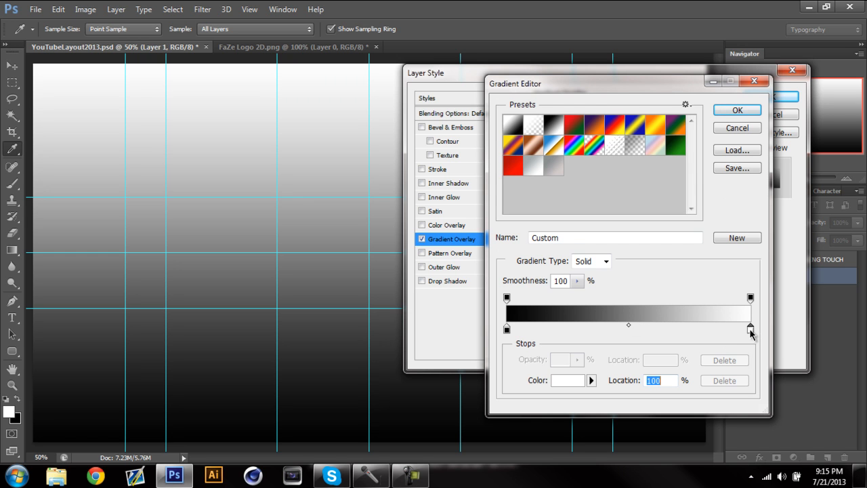
{"action": "double_click", "coordinate": [751, 330]}
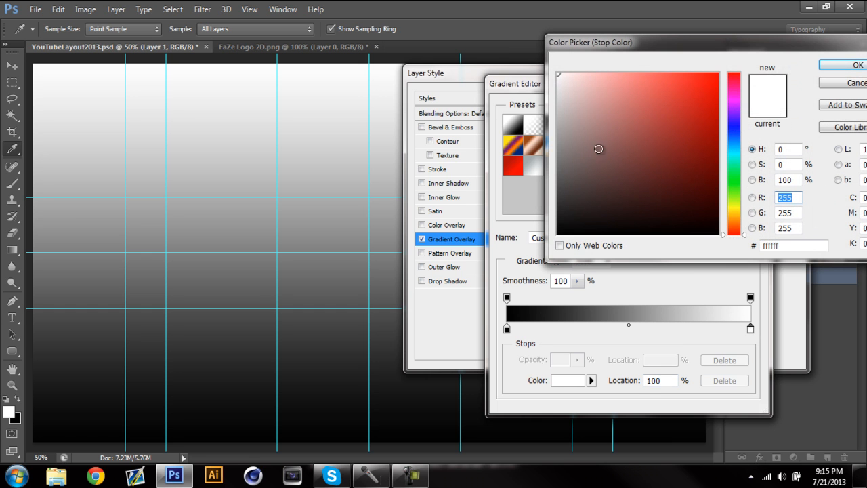
{"action": "left_click_drag", "start_coordinate": [568, 126], "coordinate": [565, 106]}
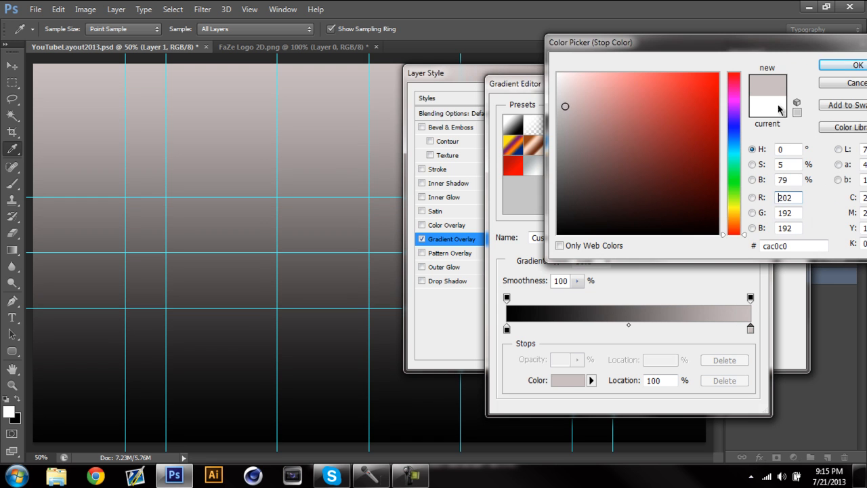
{"action": "left_click", "coordinate": [829, 66]}
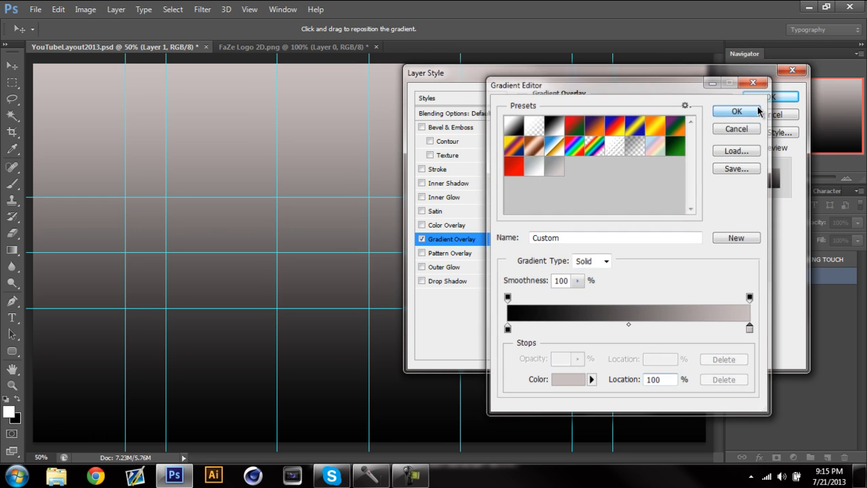
{"action": "left_click", "coordinate": [757, 110]}
{"action": "left_click", "coordinate": [778, 97]}
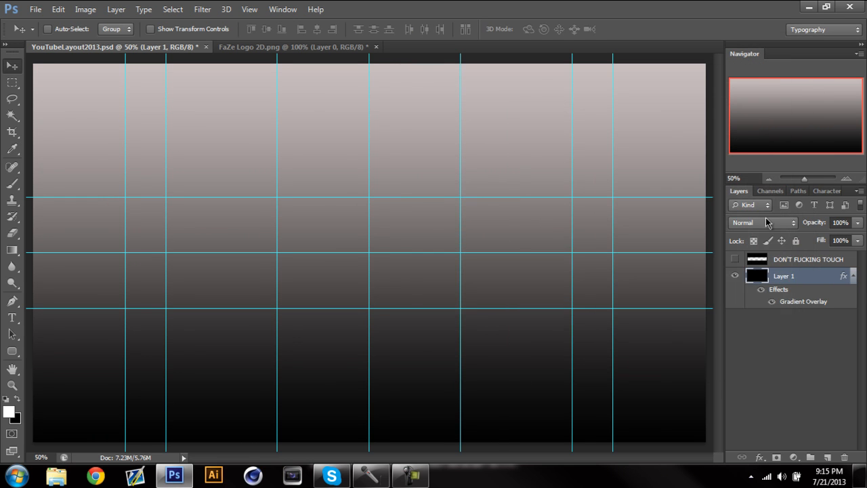
- Rasterize the layer style of Layer 1
{"action": "right_click", "coordinate": [844, 277]}
{"action": "key", "text": "Escape"}
{"action": "right_click", "coordinate": [845, 278]}
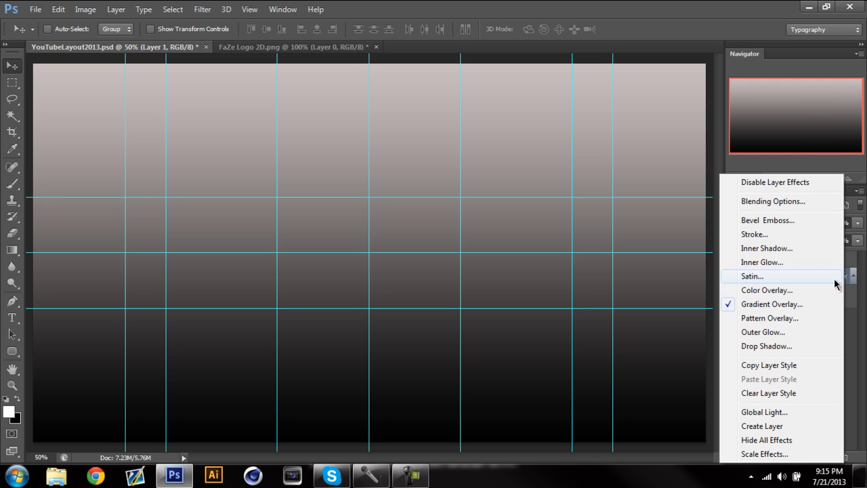
{"action": "key", "text": "Escape"}
{"action": "right_click", "coordinate": [816, 280]}
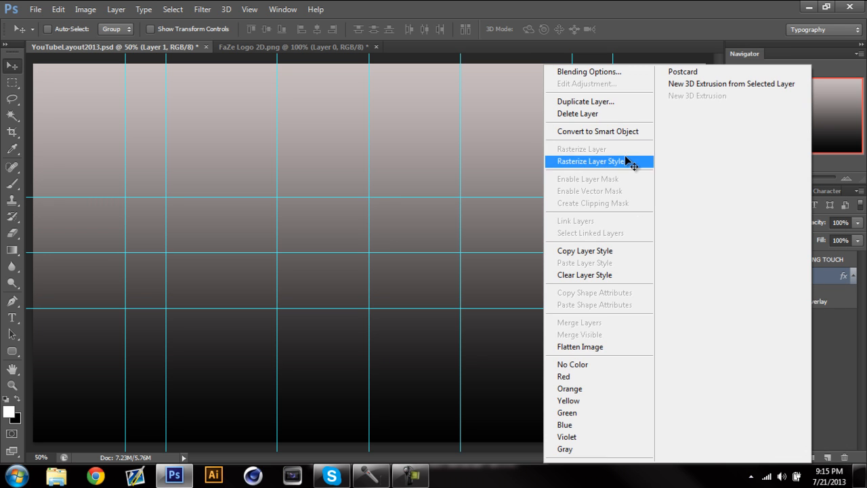
{"action": "left_click", "coordinate": [578, 161]}
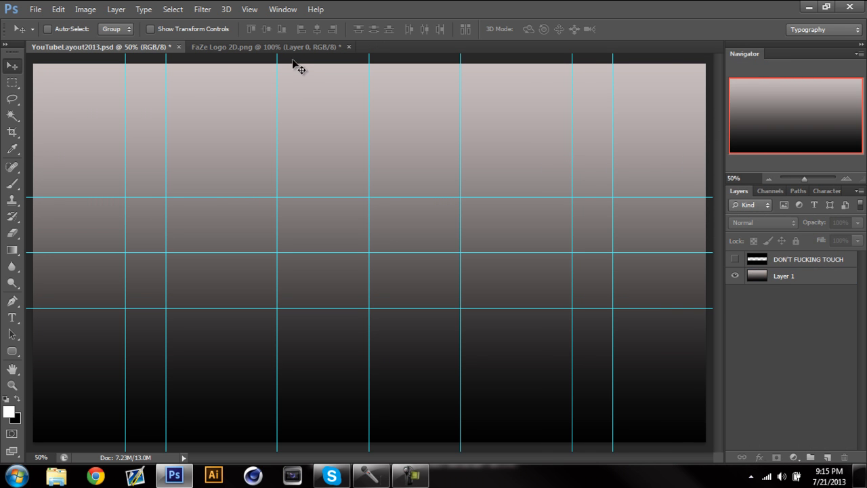
- Show the black-bars layer above Layer 1 again and hide the guides
{"action": "left_click", "coordinate": [735, 259]}
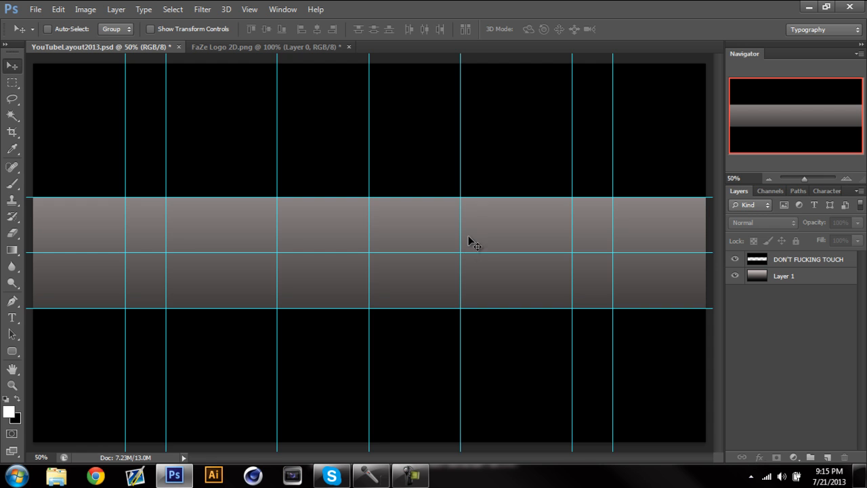
{"action": "key", "text": "ctrl+semicolon"}
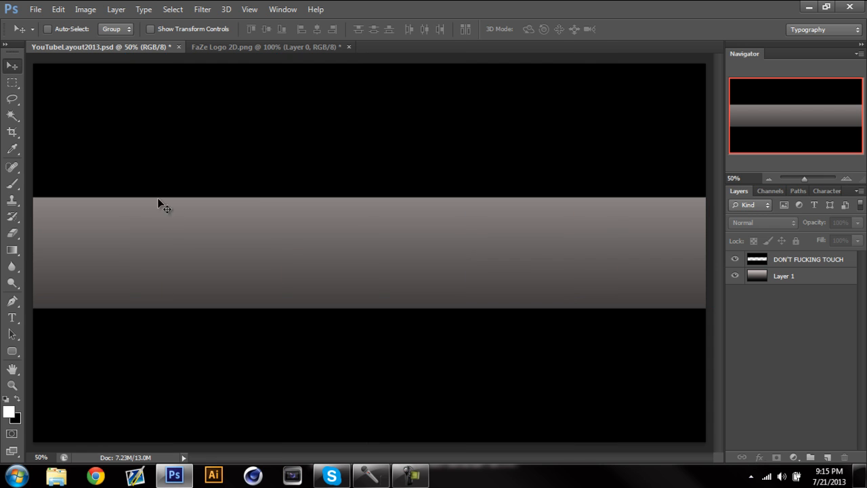
- Copy the logo from FaZe Logo 2D.png into YouTubeLayout2013.psd, placing it near the middle of the gradient band
{"action": "left_click", "coordinate": [315, 48]}
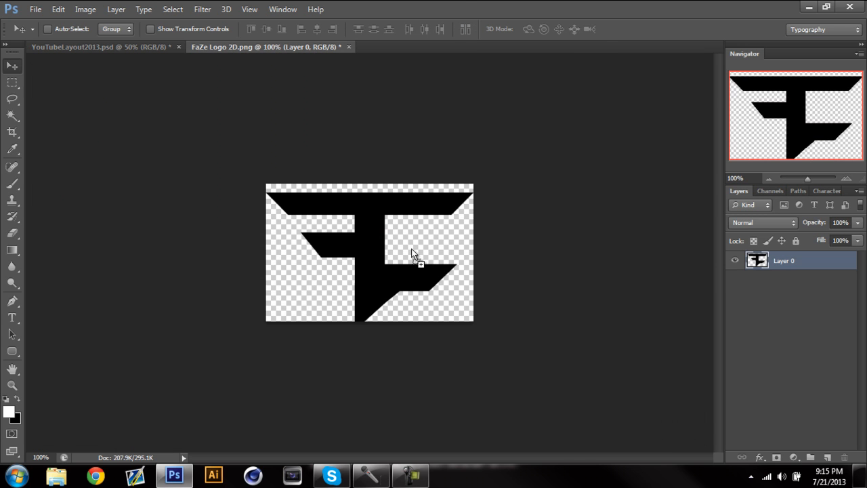
{"action": "left_click_drag", "start_coordinate": [398, 243], "coordinate": [320, 218]}
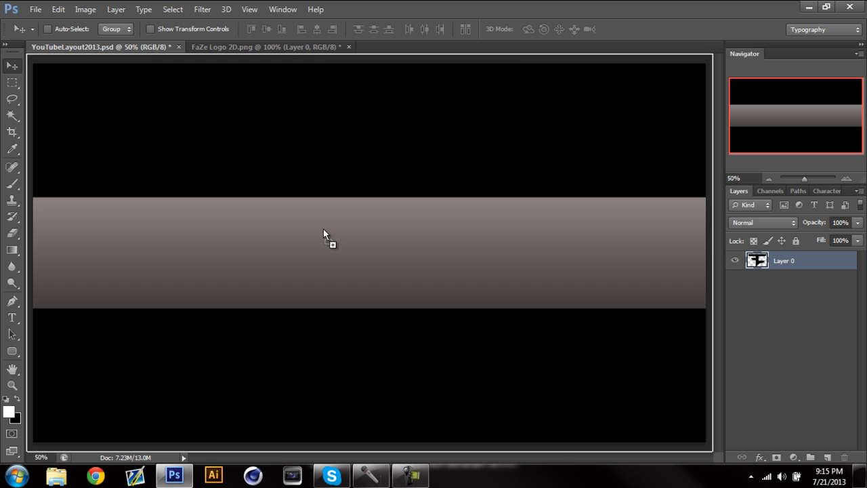
{"action": "left_click_drag", "start_coordinate": [328, 238], "coordinate": [343, 252]}
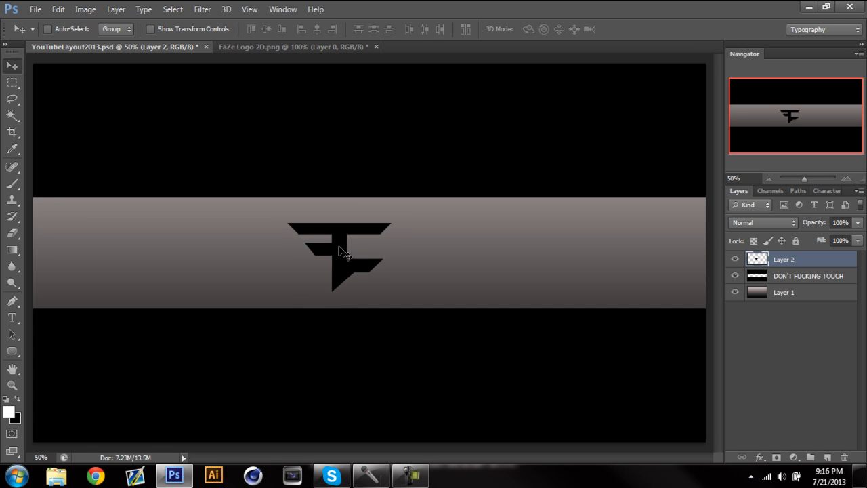
- Scale the logo proportionally about its center to about 141%
{"action": "key", "text": "ctrl+t"}
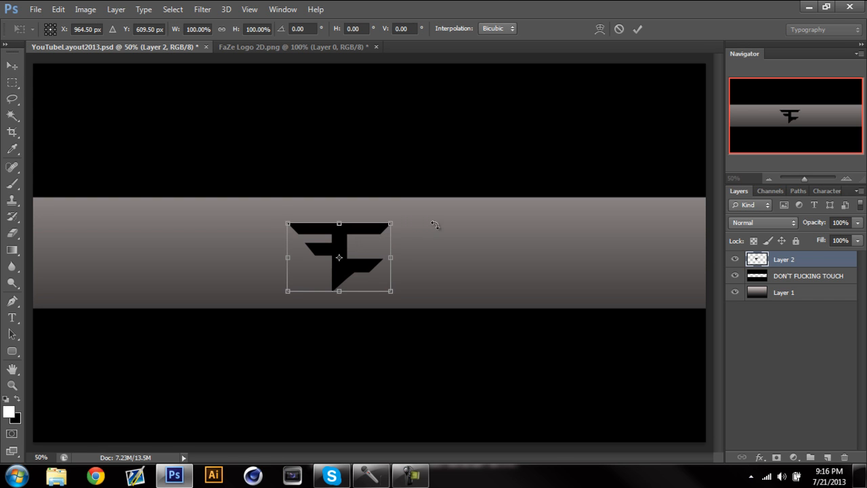
{"action": "left_click_drag", "start_coordinate": [391, 223], "coordinate": [413, 210]}
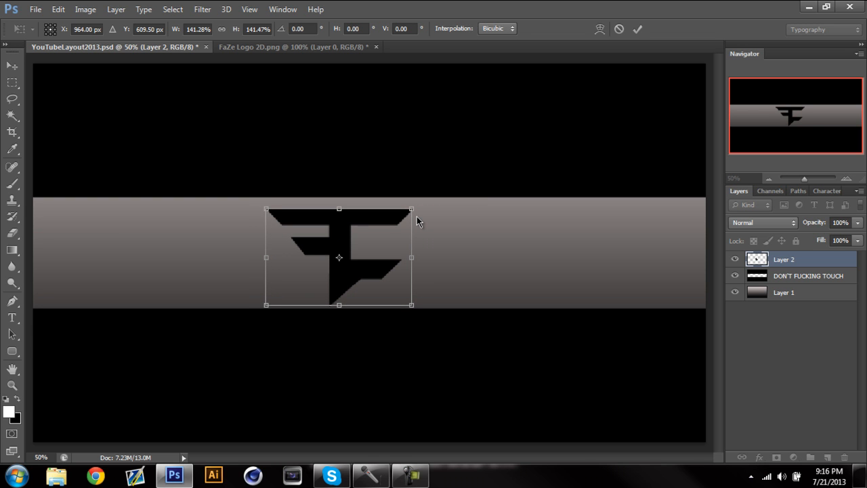
{"action": "left_click", "coordinate": [638, 29]}
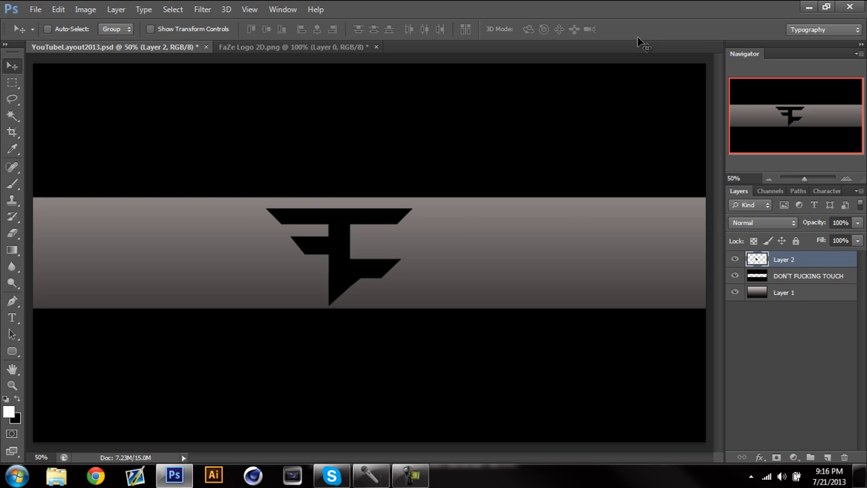
- Center the logo on the middle guide intersection at X 1058, Y 593.5 px, showing the guides only while positioning it
{"action": "key", "text": "ctrl+semicolon"}
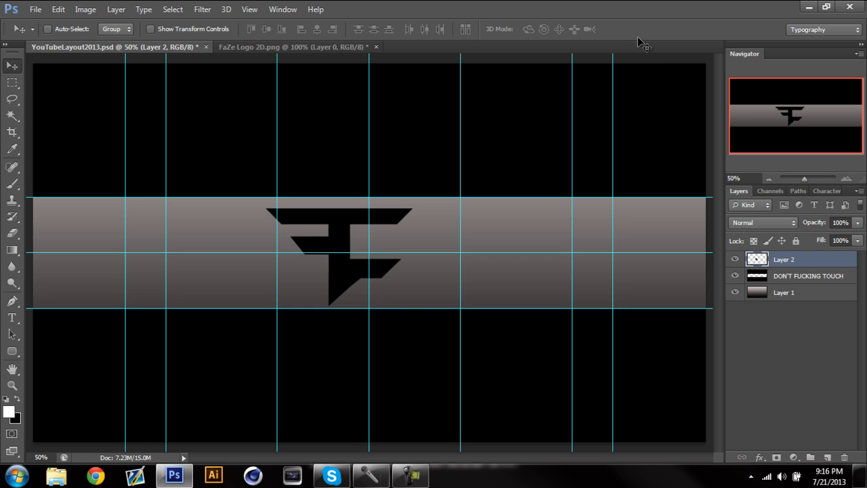
{"action": "key", "text": "ctrl+t"}
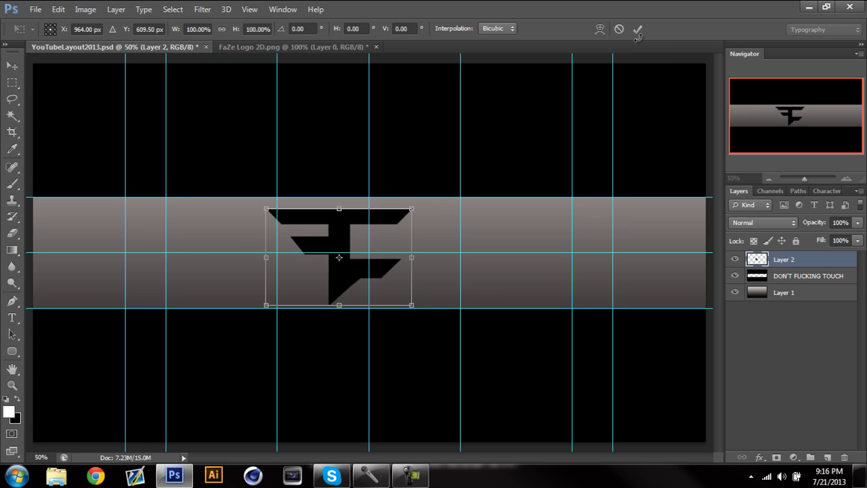
{"action": "key", "text": "shift+Right"}
{"action": "key", "text": "shift+Right"}
{"action": "key", "text": "shift+Right"}
{"action": "key", "text": "shift+Right"}
{"action": "key", "text": "shift+Right"}
{"action": "key", "text": "shift+Right"}
{"action": "key", "text": "shift+Right"}
{"action": "key", "text": "shift+Right"}
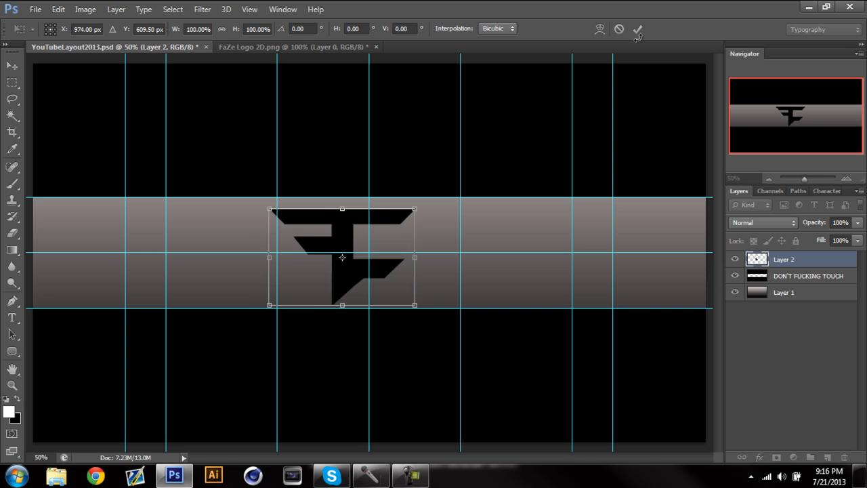
{"action": "key", "text": "shift+Right"}
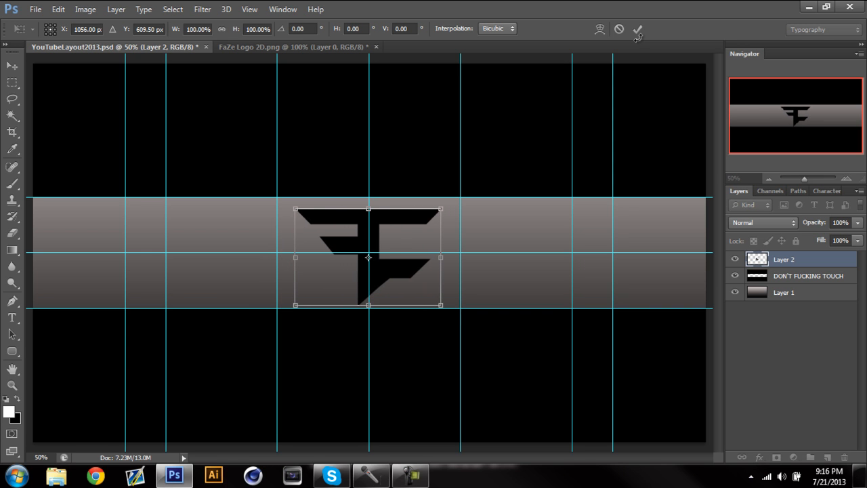
{"action": "key", "text": "Right"}
{"action": "key", "text": "Up"}
{"action": "key", "text": "Up"}
{"action": "key", "text": "Up"}
{"action": "key", "text": "Up"}
{"action": "key", "text": "Up"}
{"action": "key", "text": "Up"}
{"action": "key", "text": "Up"}
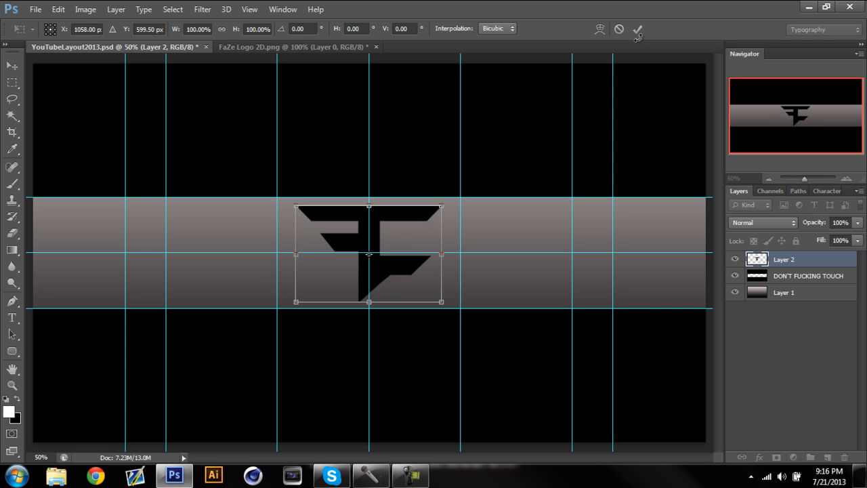
{"action": "key", "text": "Up"}
{"action": "key", "text": "Up"}
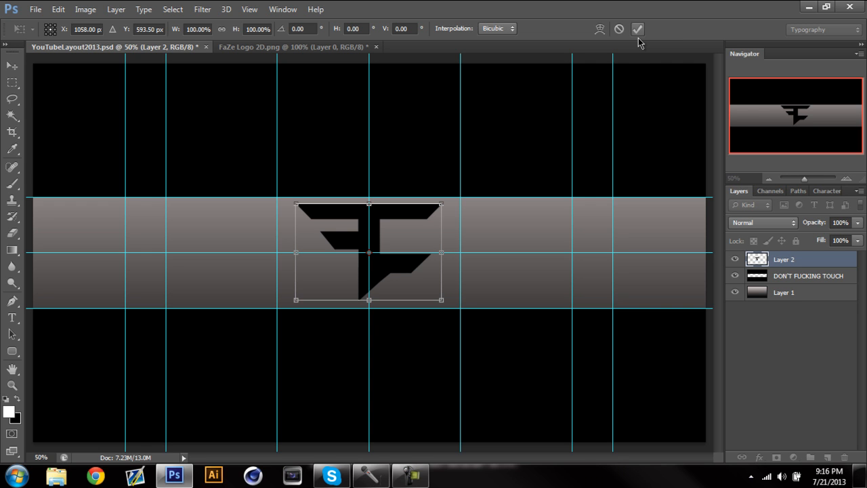
{"action": "left_click", "coordinate": [638, 30]}
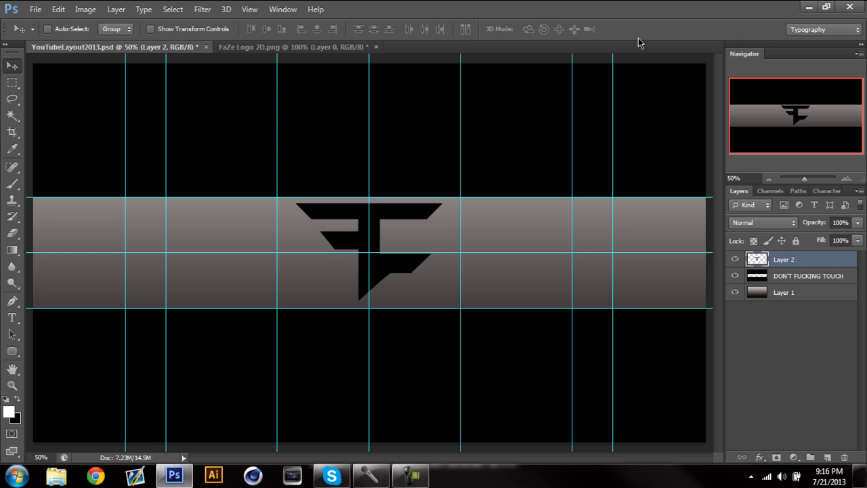
{"action": "key", "text": "ctrl+semicolon"}
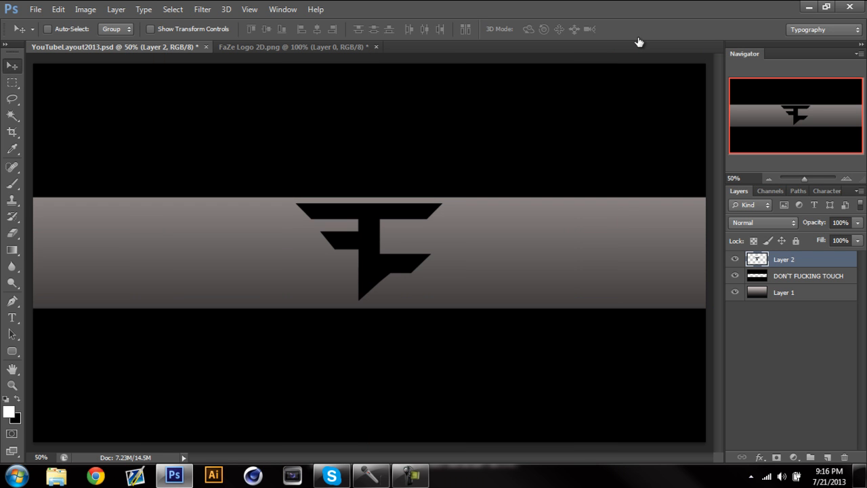
- Give the logo layer a linear Gradient Overlay at 90° using the soft grey-to-light-pinkish-grey preset
{"action": "key", "text": "ctrl+shift+b"}
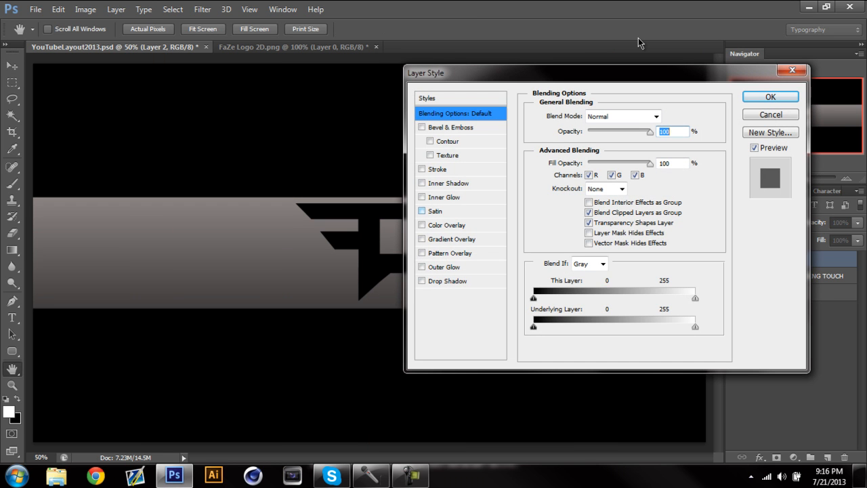
{"action": "key", "text": "ctrl+8"}
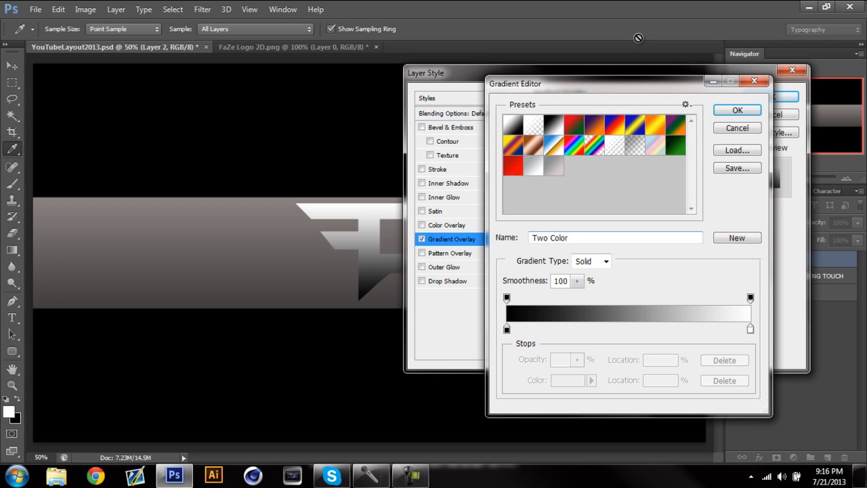
{"action": "left_click", "coordinate": [533, 165]}
{"action": "key", "text": "Return"}
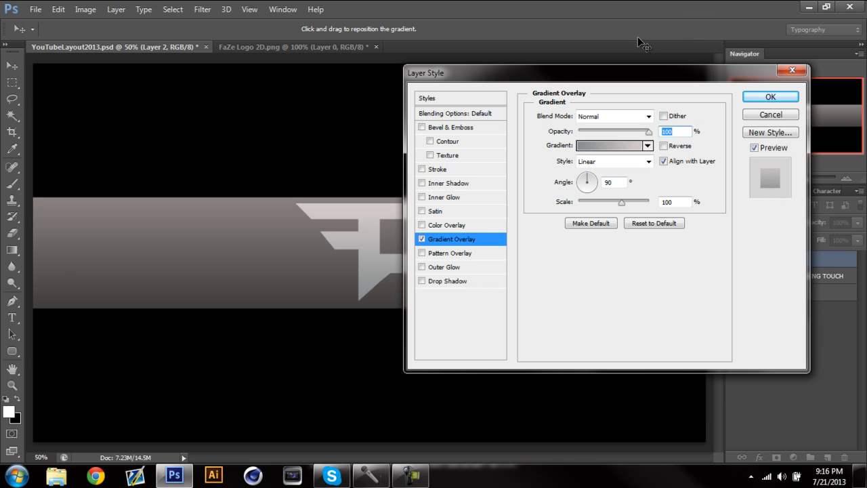
- Add a black Inner Shadow to the logo with an 8 px distance and 5 px size
{"action": "left_click", "coordinate": [449, 183]}
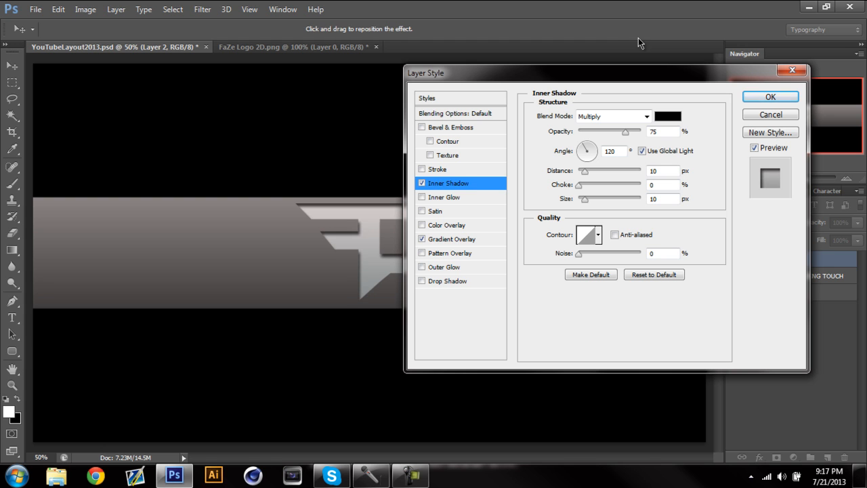
{"action": "key", "text": "ctrl+alt+z"}
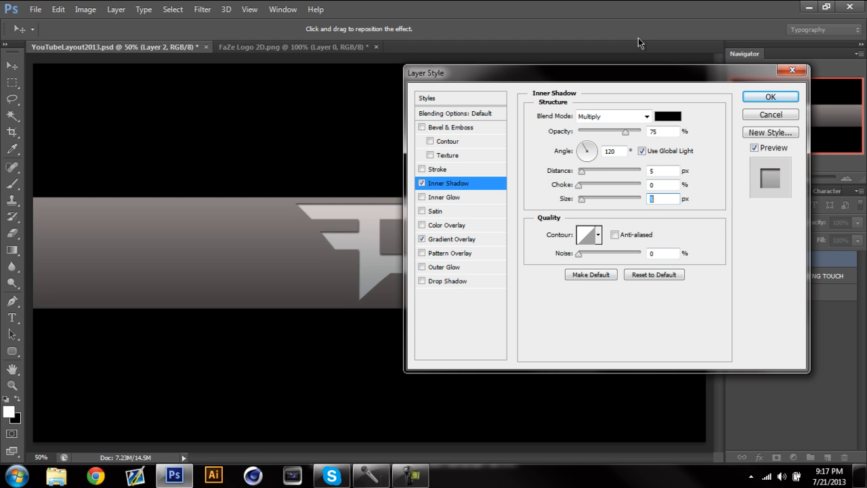
{"action": "key", "text": "ctrl+alt+z"}
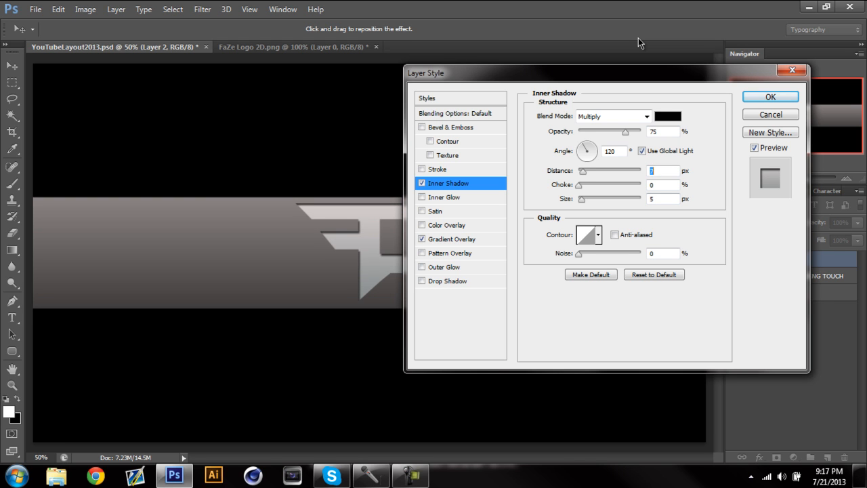
{"action": "key", "text": "Up"}
{"action": "key", "text": "Up"}
{"action": "key", "text": "Up"}
{"action": "key", "text": "Down"}
{"action": "key", "text": "Down"}
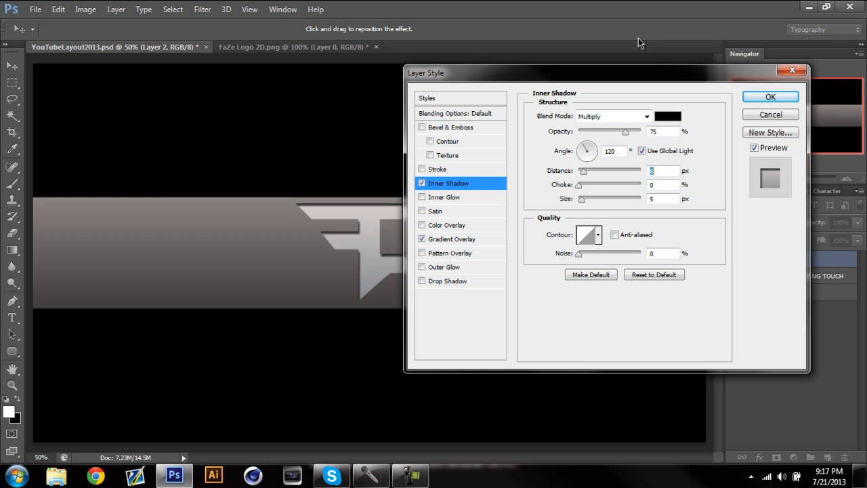
- Add a black outside Stroke to the logo with a size of 3 px
{"action": "left_click", "coordinate": [438, 169]}
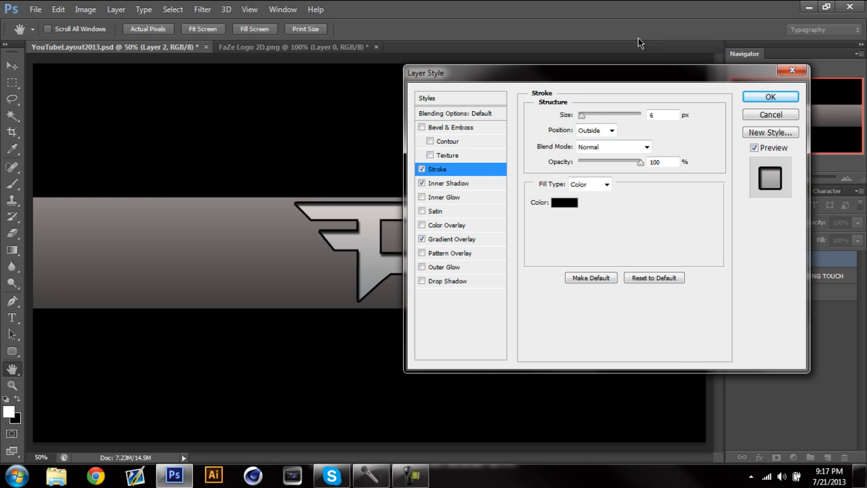
{"action": "left_click_drag", "start_coordinate": [582, 116], "coordinate": [580, 116]}
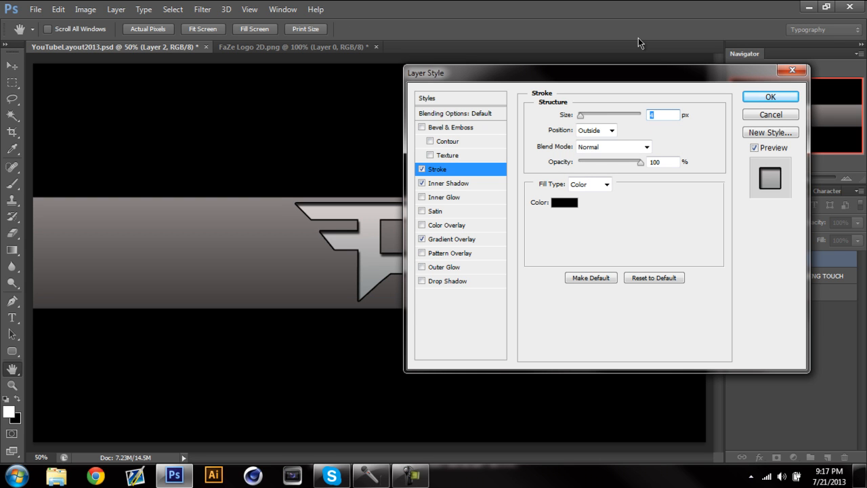
{"action": "mouse_move", "coordinate": [555, 72]}
{"action": "left_mouse_down"}
{"action": "mouse_move", "coordinate": [630, 77]}
{"action": "mouse_move", "coordinate": [620, 77]}
{"action": "left_mouse_up"}
{"action": "left_click", "coordinate": [487, 174]}
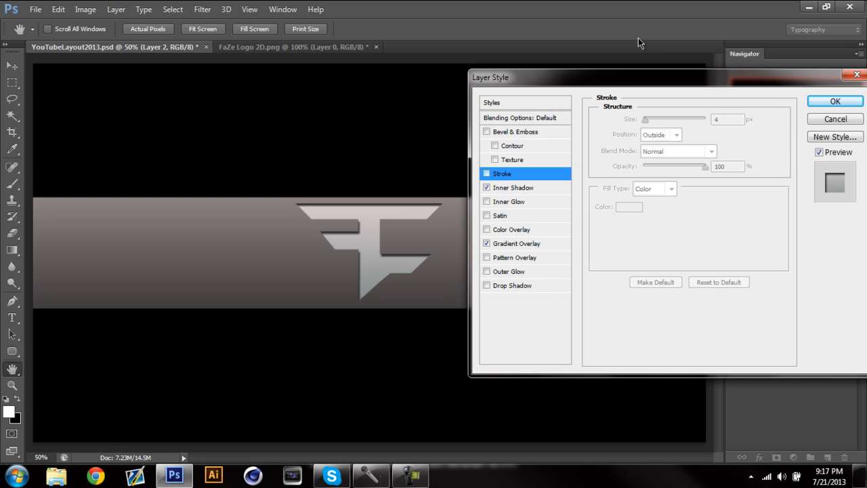
{"action": "left_click", "coordinate": [486, 173]}
{"action": "key", "text": "Down"}
{"action": "key", "text": "Down"}
{"action": "key", "text": "Down"}
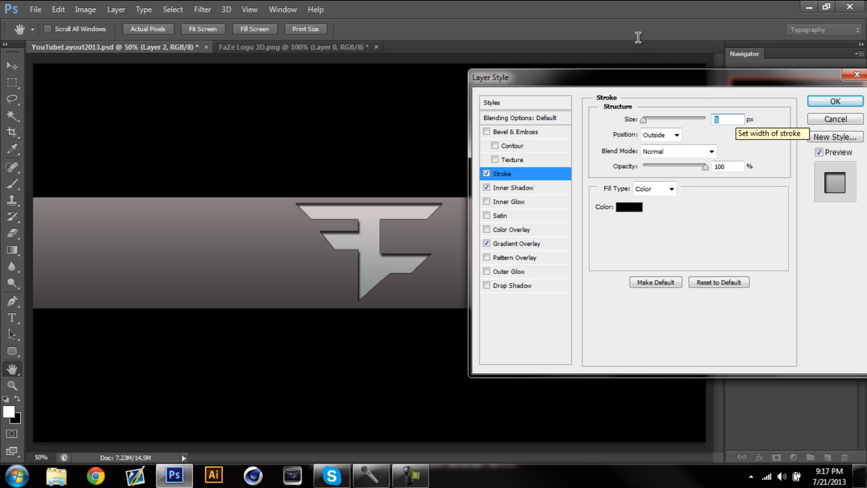
{"action": "key", "text": "Up"}
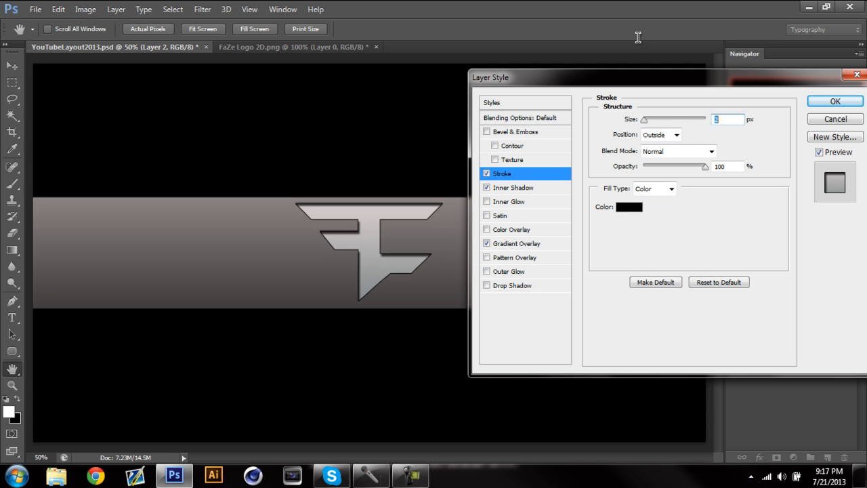
{"action": "key", "text": "Up"}
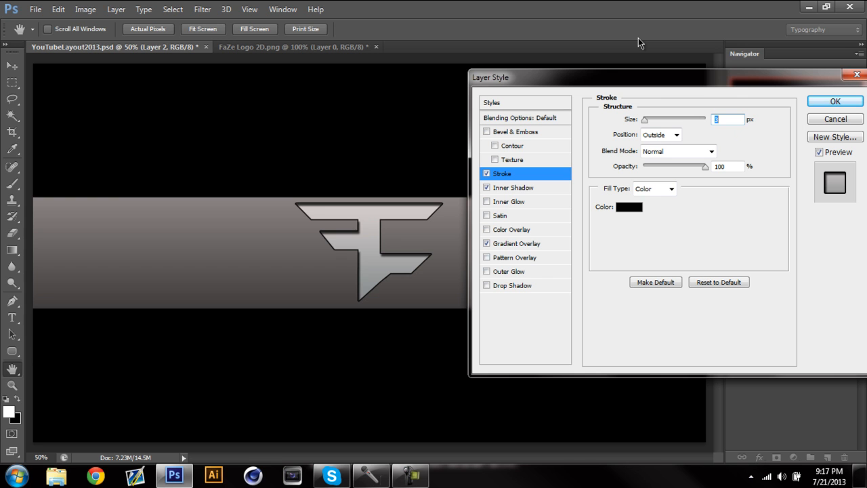
- Add a black Drop Shadow to the logo with a distance of 8 px and a size of 18 px
{"action": "left_click", "coordinate": [486, 285]}
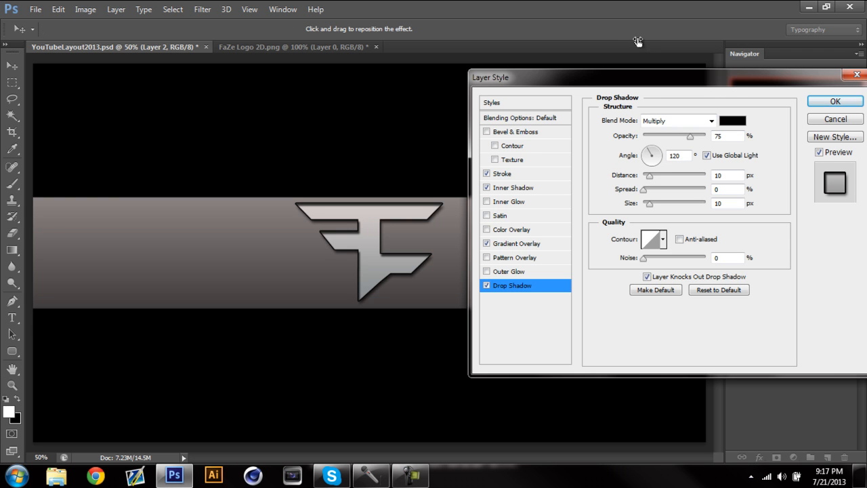
{"action": "left_click_drag", "start_coordinate": [650, 175], "coordinate": [644, 175]}
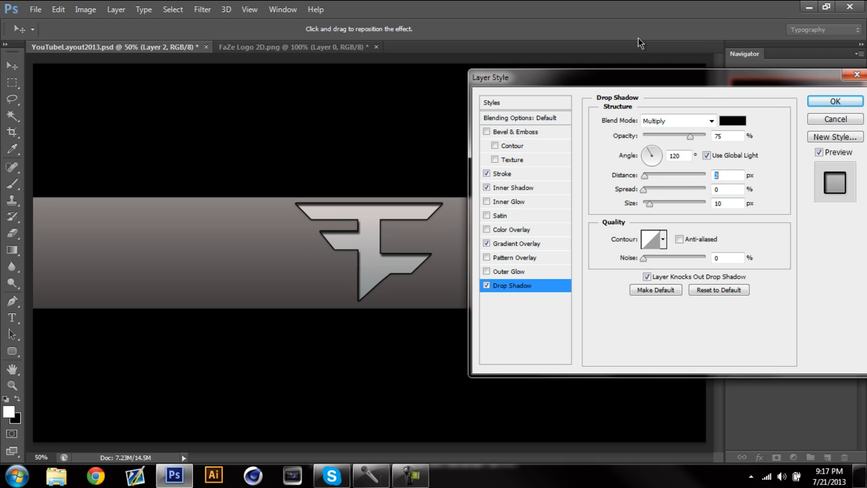
{"action": "left_click_drag", "start_coordinate": [649, 203], "coordinate": [646, 204]}
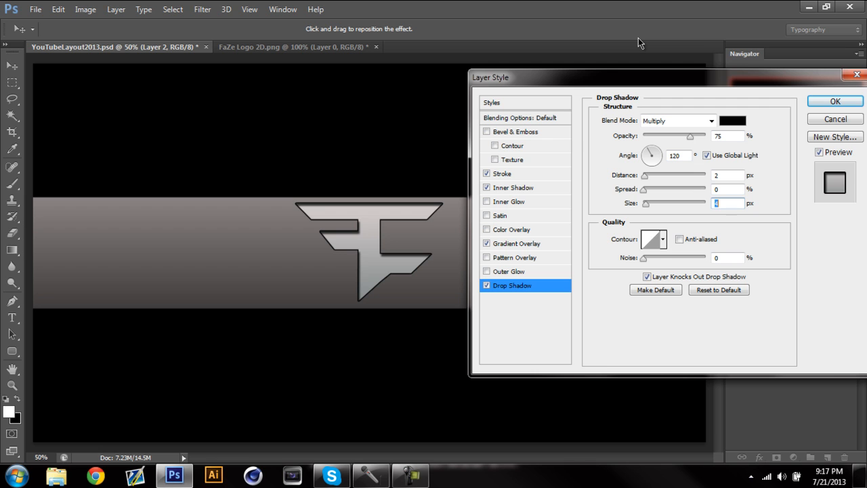
{"action": "left_click", "coordinate": [645, 175]}
{"action": "left_click_drag", "start_coordinate": [644, 176], "coordinate": [652, 203]}
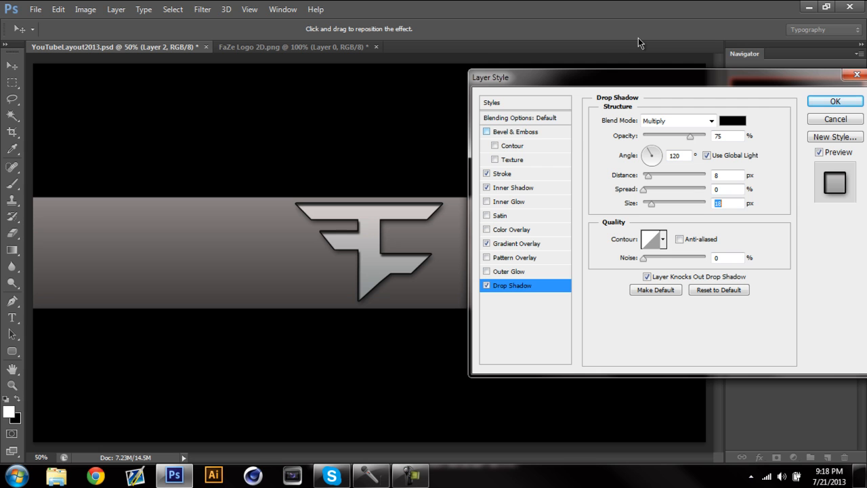
- Enable Bevel & Emboss on the logo and turn off its Inner Shadow
{"action": "left_click", "coordinate": [486, 132]}
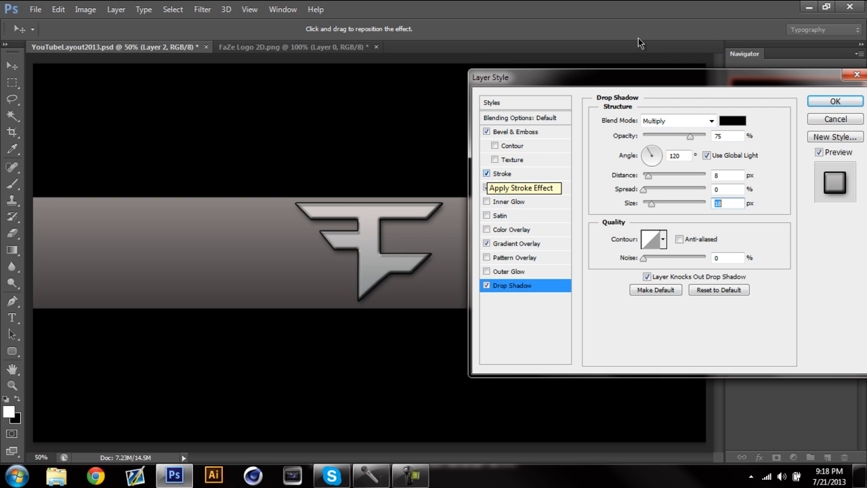
{"action": "left_click", "coordinate": [486, 188]}
{"action": "left_click", "coordinate": [487, 188]}
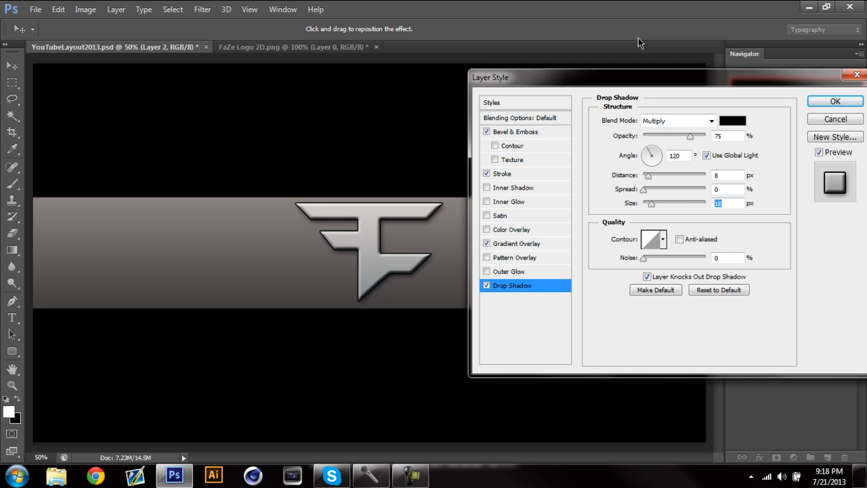
- Set the logo's bevel to Chisel Hard with 100% depth and 5 px size, and enable its Contour
{"action": "left_click", "coordinate": [515, 131]}
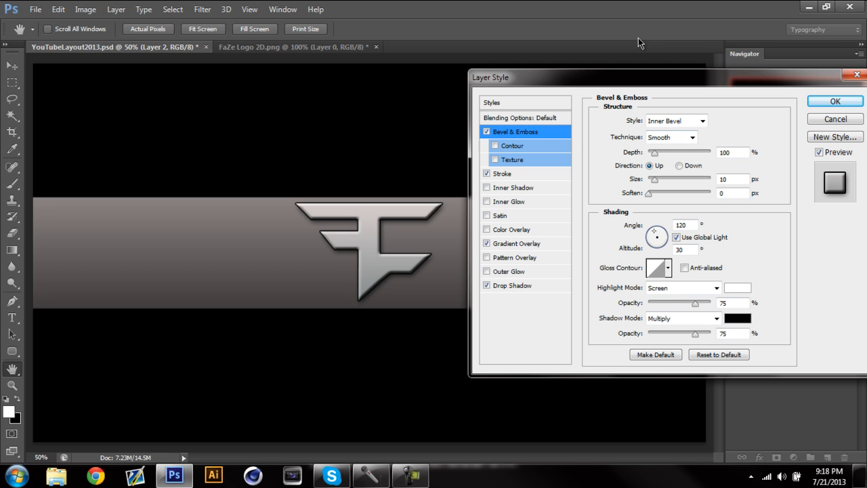
{"action": "left_click", "coordinate": [670, 137]}
{"action": "left_click", "coordinate": [663, 160]}
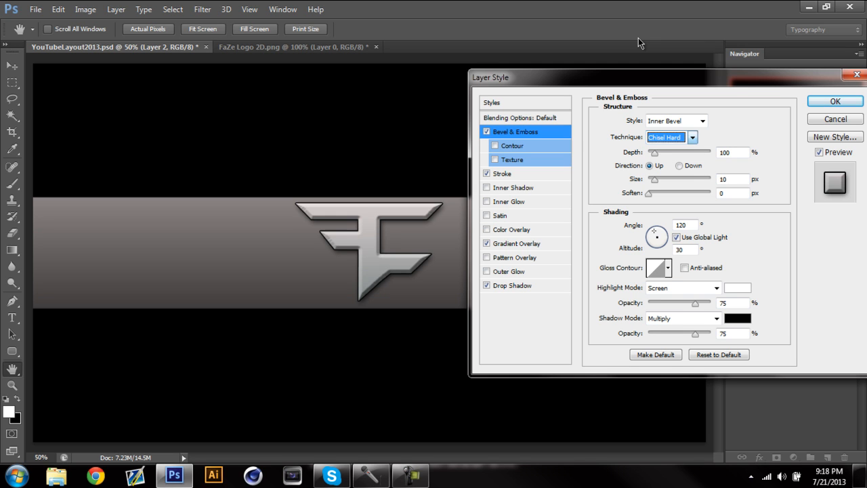
{"action": "left_click_drag", "start_coordinate": [655, 179], "coordinate": [657, 153]}
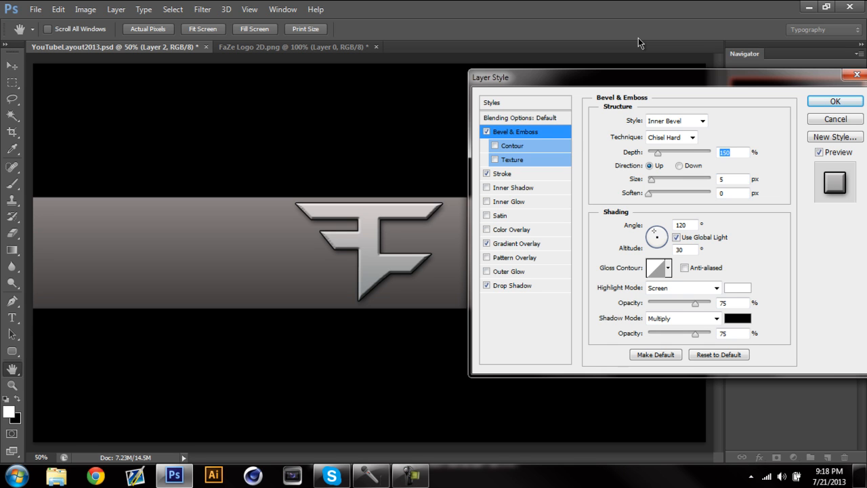
{"action": "key", "text": "Down"}
{"action": "key", "text": "Down"}
{"action": "key", "text": "Down"}
{"action": "key", "text": "Down"}
{"action": "key", "text": "Down"}
{"action": "key", "text": "Down"}
{"action": "key", "text": "Down"}
{"action": "key", "text": "Down"}
{"action": "key", "text": "Down"}
{"action": "key", "text": "Down"}
{"action": "key", "text": "Down"}
{"action": "key", "text": "Down"}
{"action": "key", "text": "Down"}
{"action": "key", "text": "Down"}
{"action": "key", "text": "Down"}
{"action": "key", "text": "Down"}
{"action": "key", "text": "Down"}
{"action": "key", "text": "Down"}
{"action": "key", "text": "Down"}
{"action": "key", "text": "Down"}
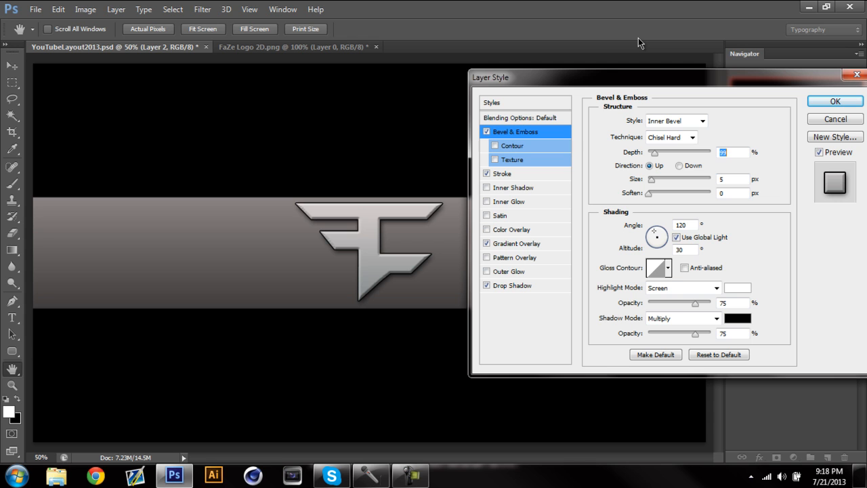
{"action": "key", "text": "Up"}
{"action": "left_click", "coordinate": [512, 146]}
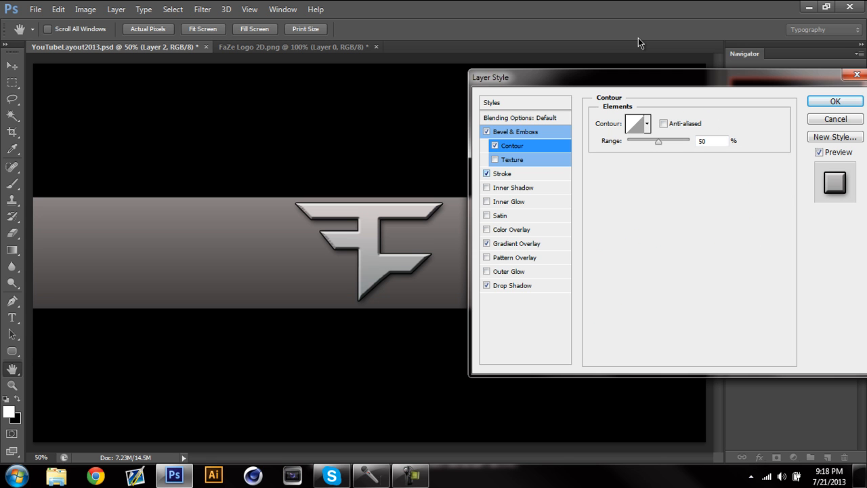
- Add an Inner Glow in light grey c4c3b9 to the logo and apply the layer style
{"action": "left_click", "coordinate": [509, 201]}
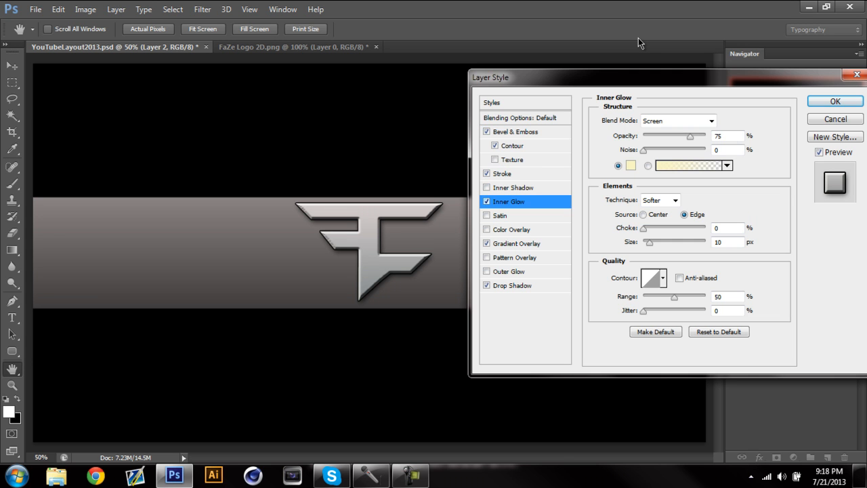
{"action": "left_click", "coordinate": [607, 177]}
{"action": "left_click_drag", "start_coordinate": [571, 164], "coordinate": [566, 110]}
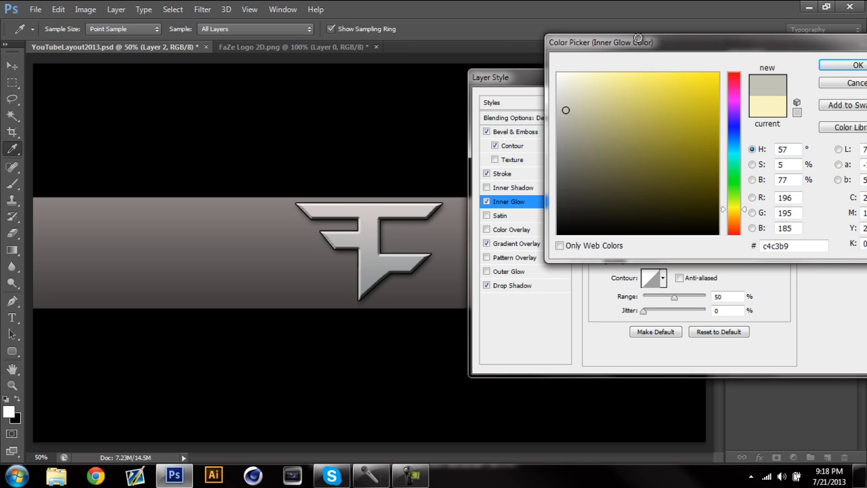
{"action": "key", "text": "Return"}
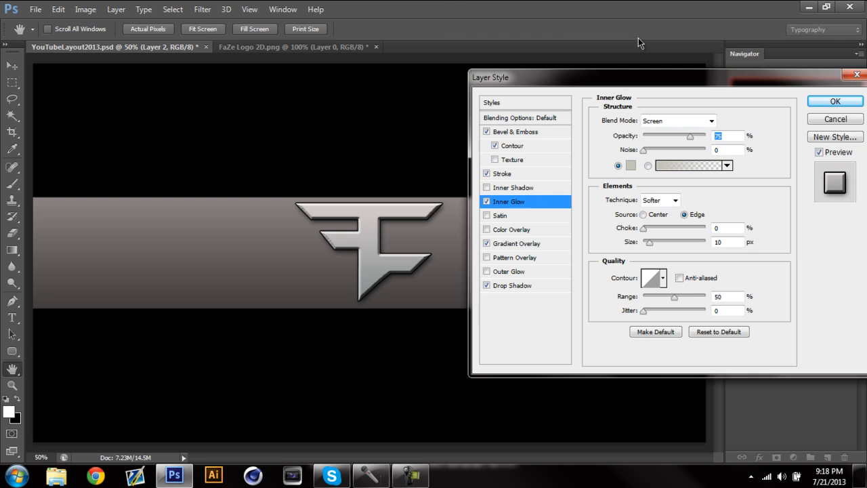
{"action": "key", "text": "Return"}
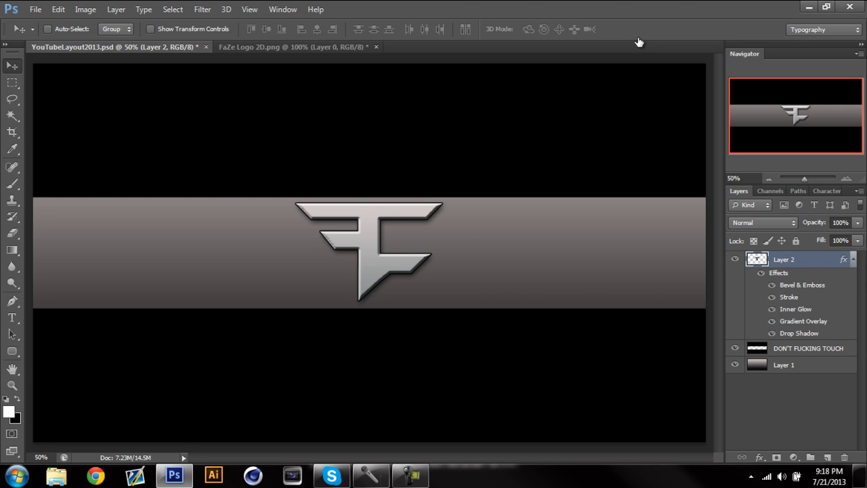
- Collapse the logo layer's effects, move it below the black-bars layer, and add a new empty layer directly above Layer 1
{"action": "left_click", "coordinate": [854, 260]}
{"action": "left_click_drag", "start_coordinate": [800, 259], "coordinate": [799, 283]}
{"action": "left_click", "coordinate": [792, 352]}
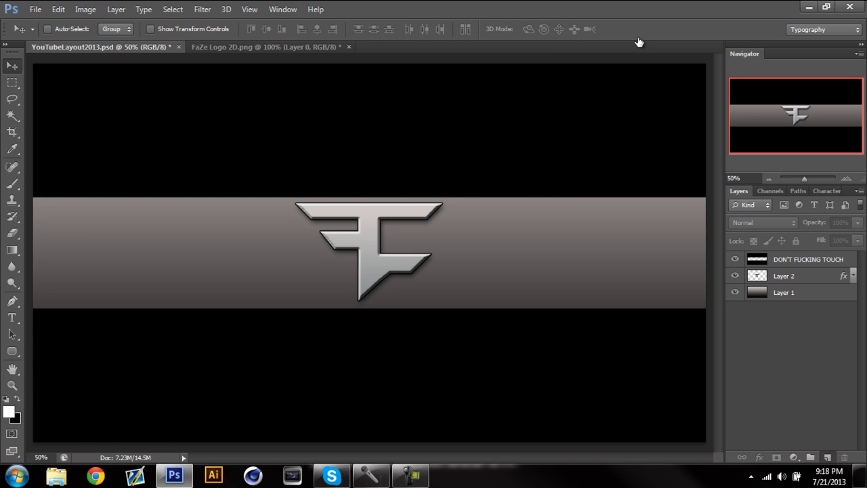
{"action": "left_click", "coordinate": [828, 457]}
{"action": "left_click_drag", "start_coordinate": [799, 260], "coordinate": [800, 300]}
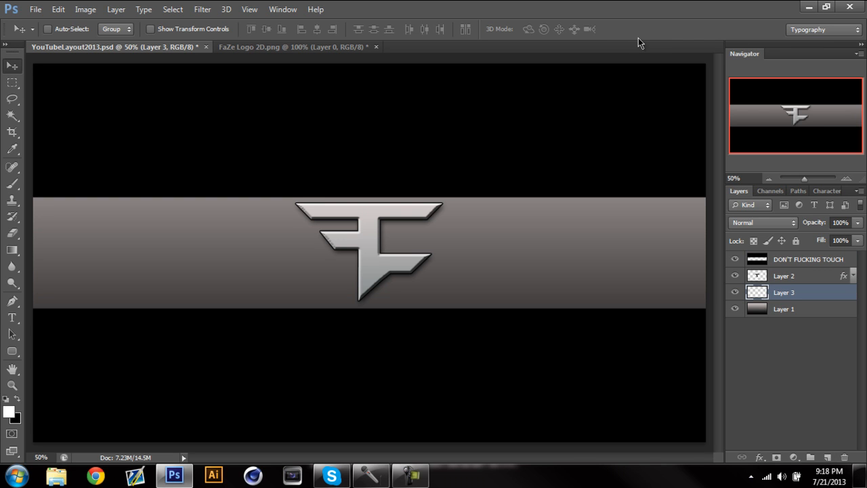
- Select the Brush tool, try one dab of the 1000 px vertical-streak brush on Layer 3, and undo it
{"action": "key", "text": "y"}
{"action": "key", "text": "b"}
{"action": "left_click", "coordinate": [613, 105]}
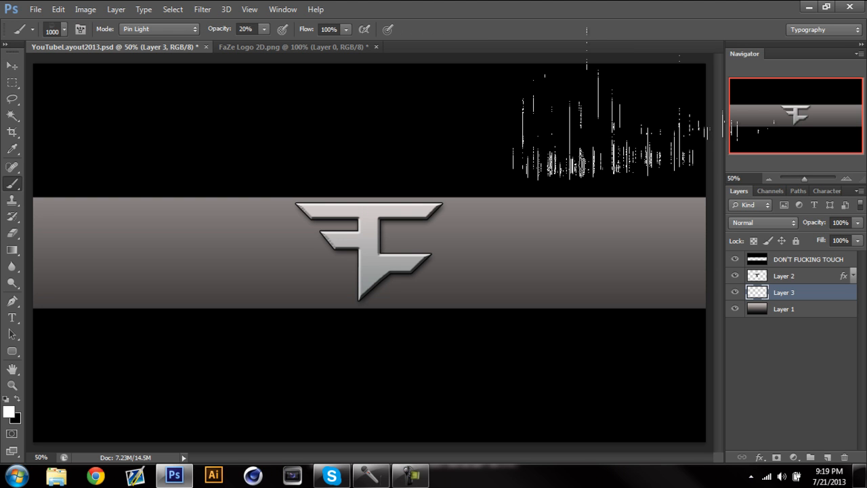
{"action": "key", "text": "ctrl+z"}
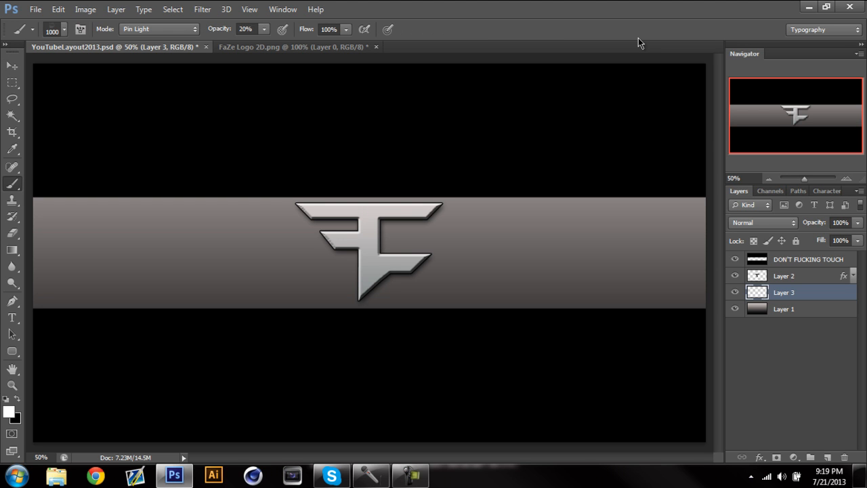
- Look through the brush presets around the selected 1000 px brush
{"action": "key", "text": "Return"}
{"action": "key", "text": "Return"}
{"action": "key", "text": "Return"}
{"action": "key", "text": "Return"}
{"action": "key", "text": "Return"}
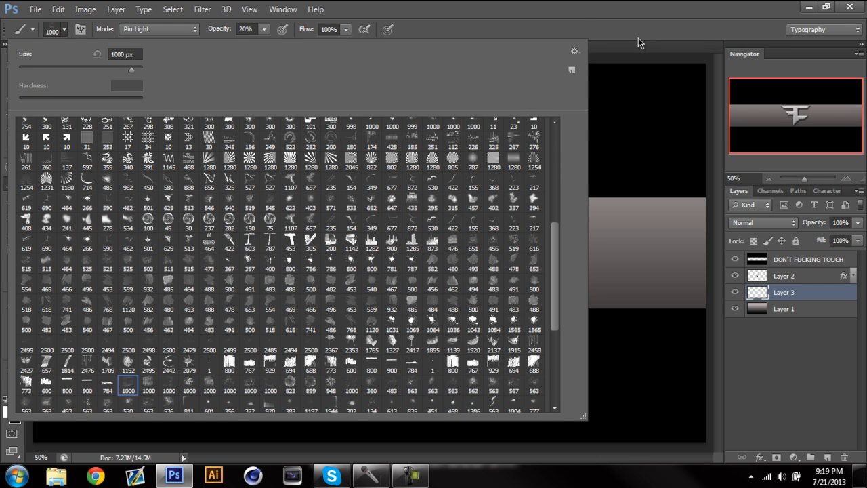
{"action": "left_click", "coordinate": [638, 42]}
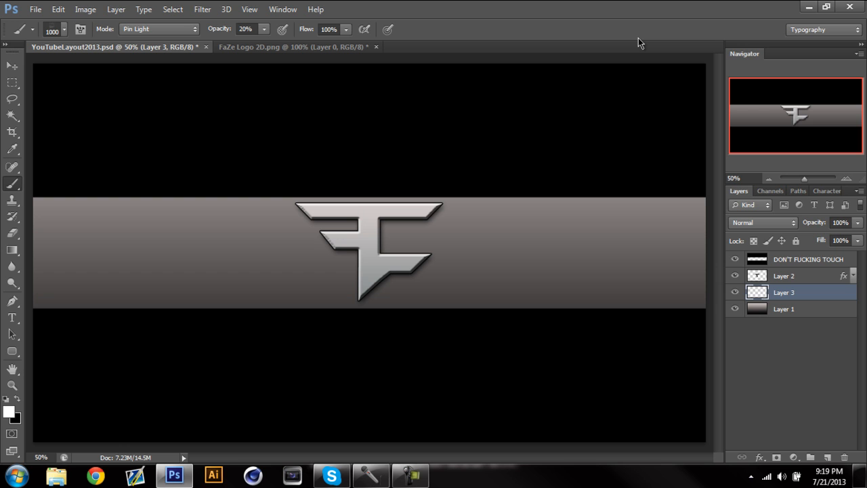
- Switch the brush colour to black, try one dab of the streak brush at 20% opacity on Layer 3, and undo it
{"action": "key", "text": "x"}
{"action": "left_click", "coordinate": [610, 124]}
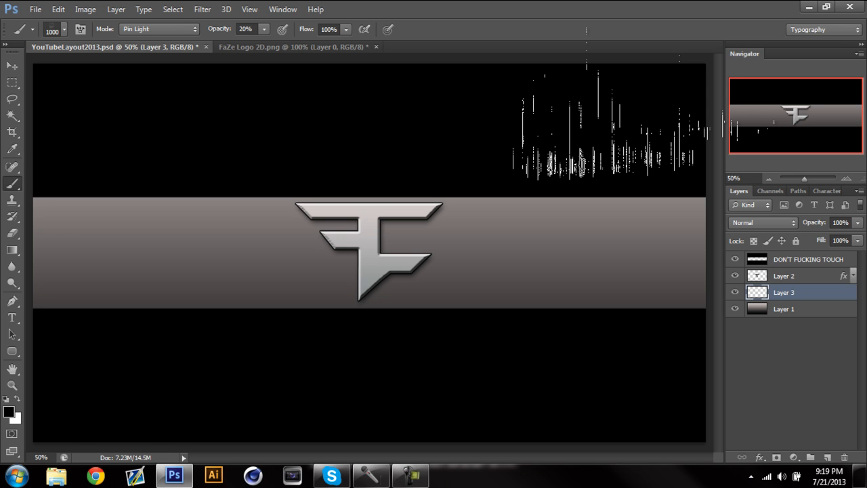
{"action": "left_click", "coordinate": [627, 181]}
{"action": "key", "text": "ctrl+z"}
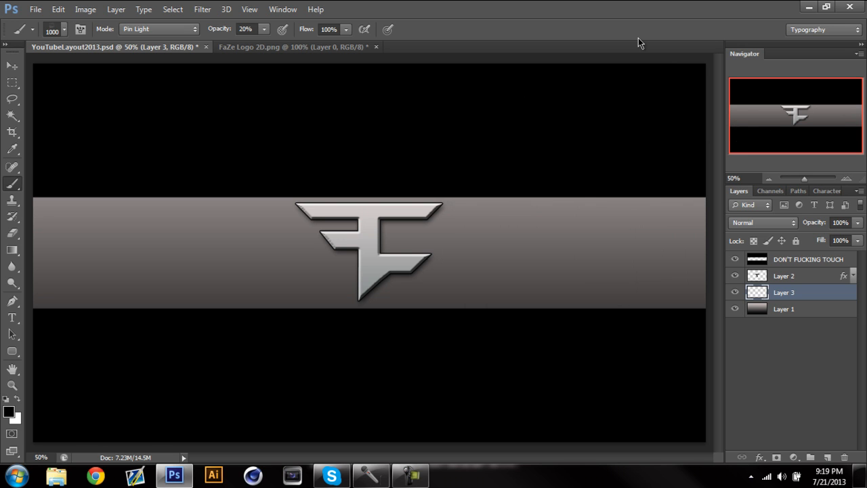
- Set the brush opacity to 100% and paint black vertical streaks across both halves of the grey band on Layer 3
{"action": "left_click", "coordinate": [264, 29]}
{"action": "left_click_drag", "start_coordinate": [264, 42], "coordinate": [316, 43]}
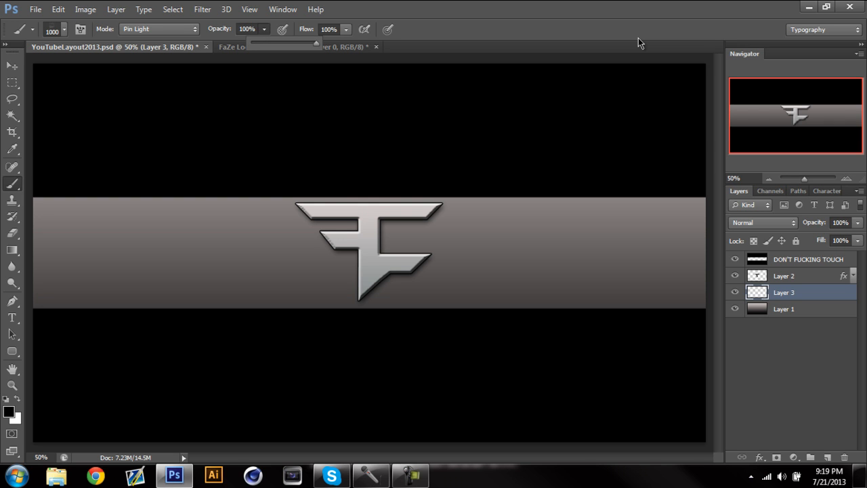
{"action": "left_click", "coordinate": [641, 43]}
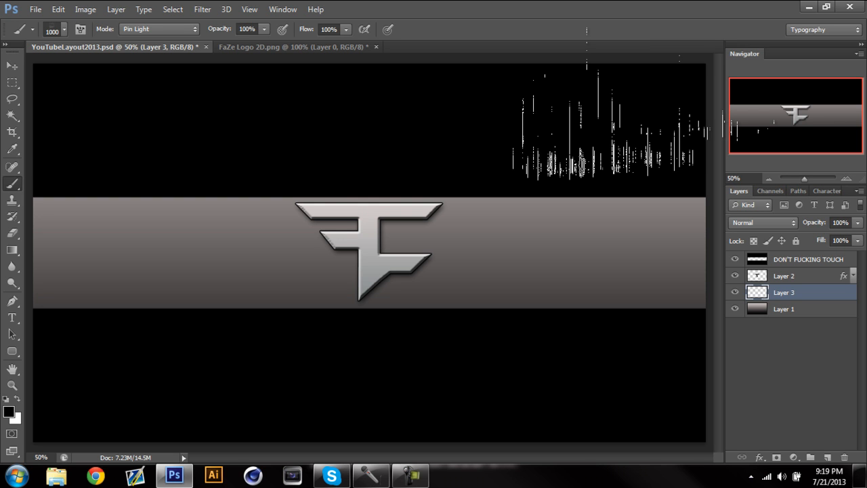
{"action": "left_click", "coordinate": [613, 163]}
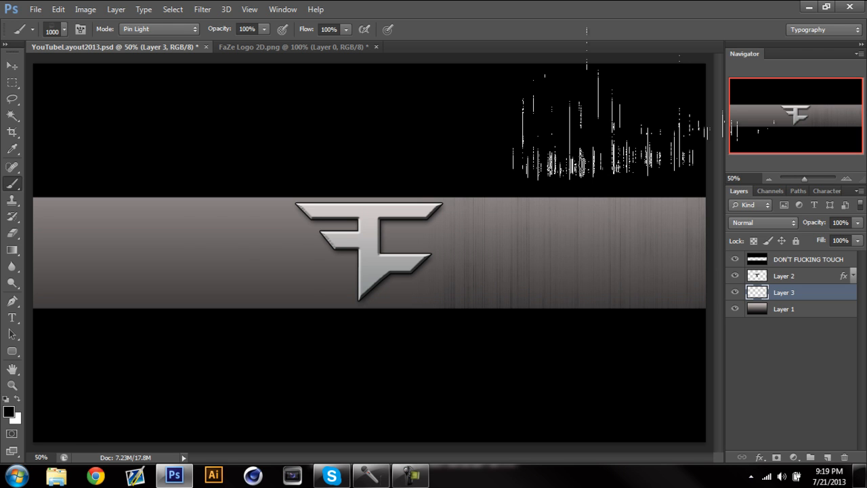
{"action": "left_click", "coordinate": [349, 247]}
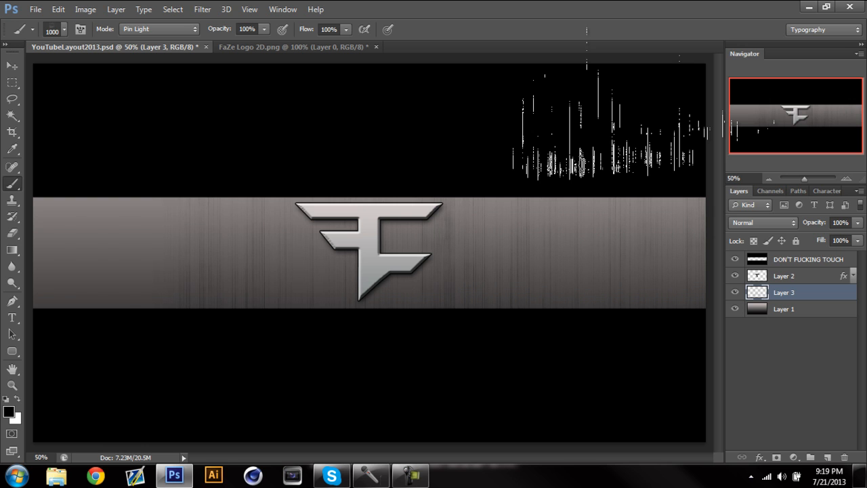
- Duplicate Layer 3 to strengthen the streaks and merge the copy with the original streak layer
{"action": "key", "text": "v"}
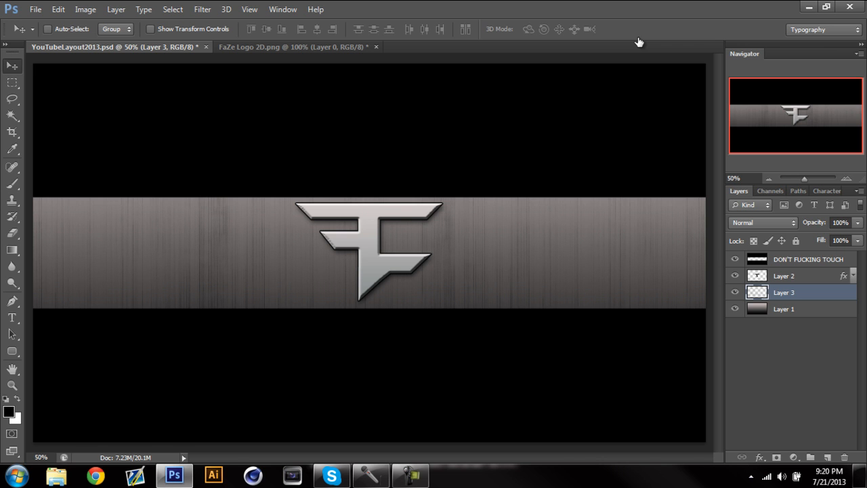
{"action": "key", "text": "ctrl+j"}
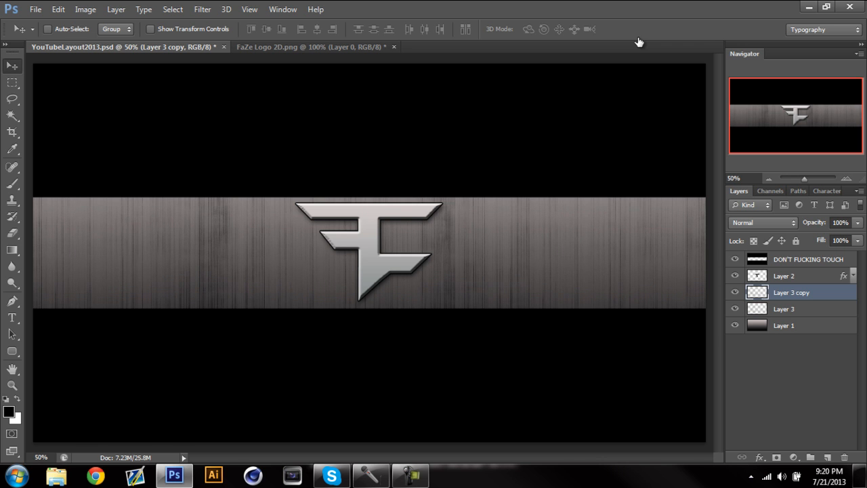
{"action": "left_click", "coordinate": [812, 309], "text": "shift"}
{"action": "right_click", "coordinate": [812, 309]}
{"action": "left_click", "coordinate": [596, 323]}
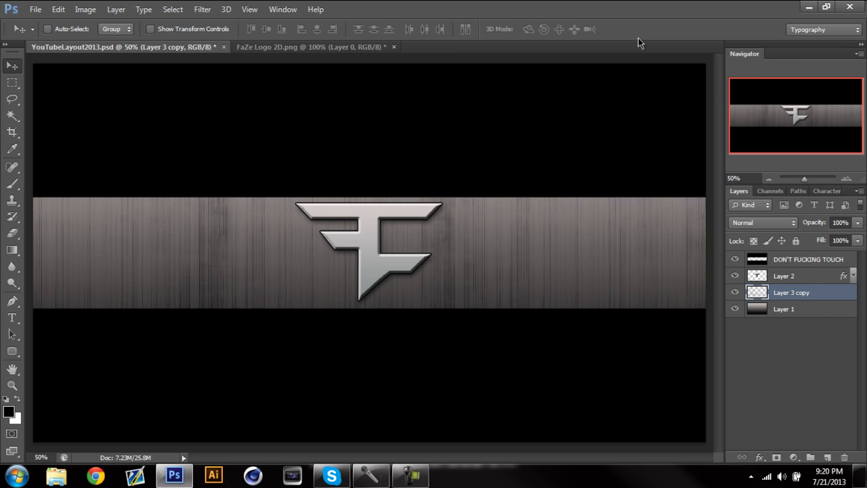
{"action": "left_click", "coordinate": [792, 379]}
- Scale the logo on Layer 2 down to about 96% with Free Transform, keeping it horizontally centred in the band
{"action": "left_click", "coordinate": [785, 276]}
{"action": "key", "text": "ctrl+t"}
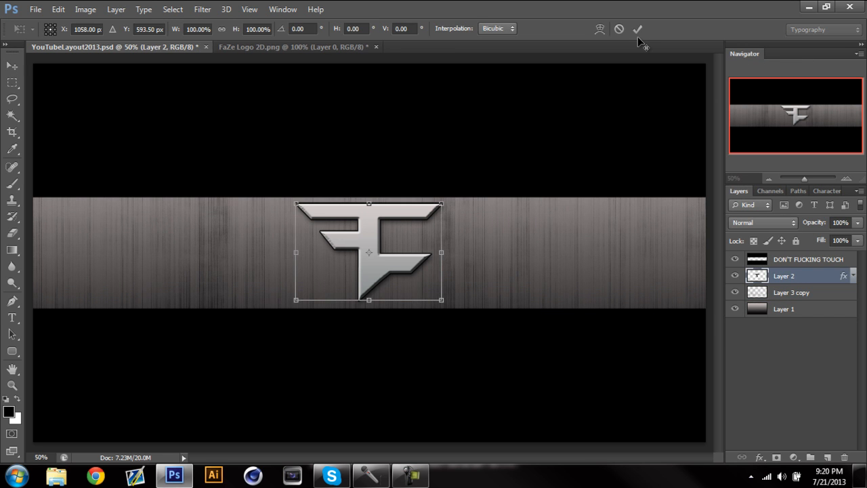
{"action": "left_click_drag", "start_coordinate": [441, 203], "coordinate": [439, 204]}
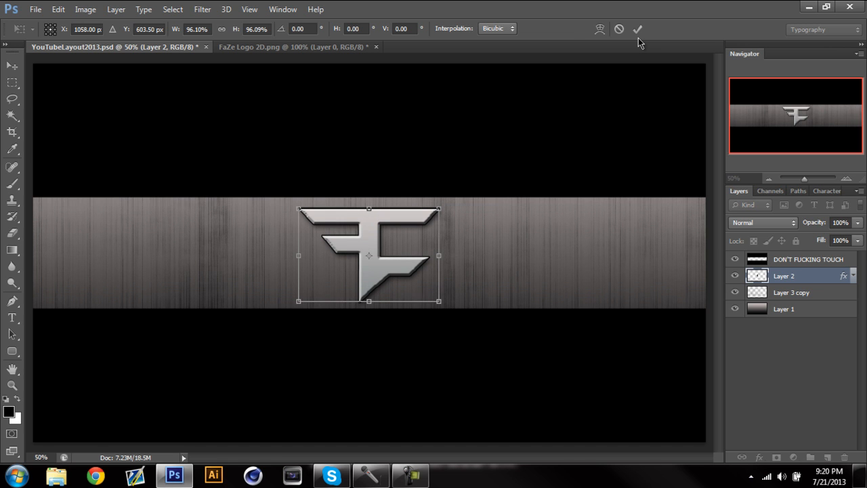
{"action": "left_click", "coordinate": [637, 29]}
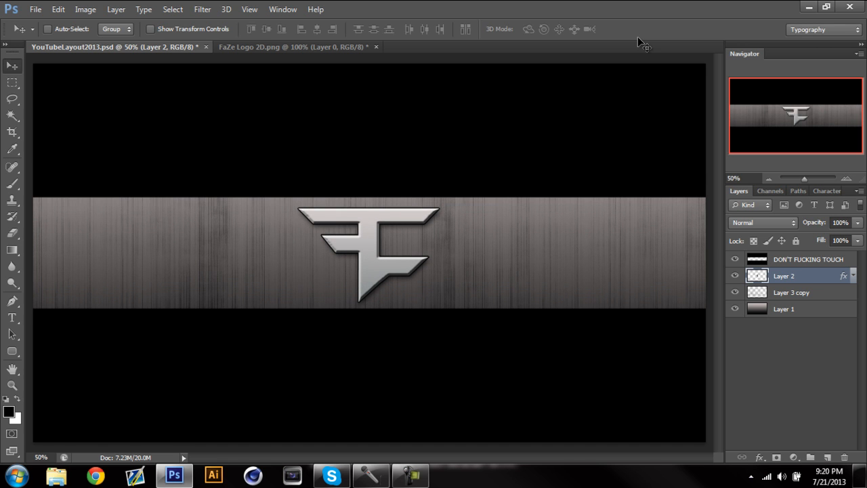
{"action": "key", "text": "ctrl+t"}
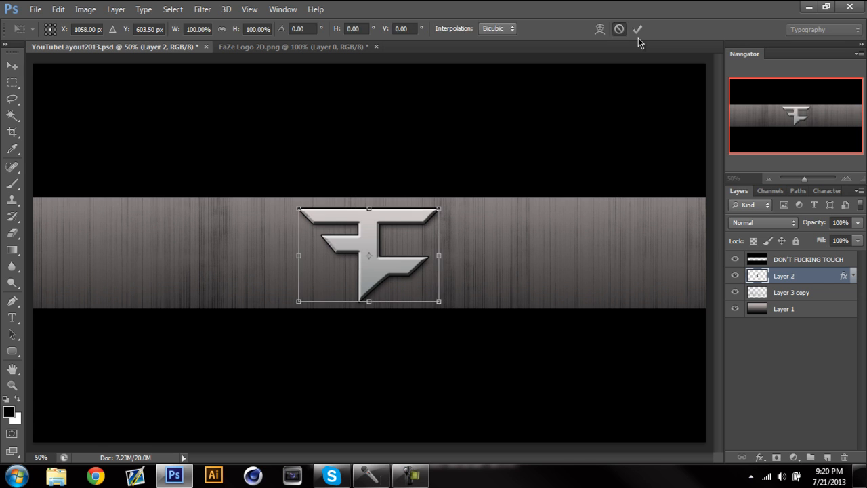
{"action": "left_click", "coordinate": [637, 29]}
- Show the guides and add a new empty layer directly below the black-bars layer
{"action": "key", "text": "ctrl+semicolon"}
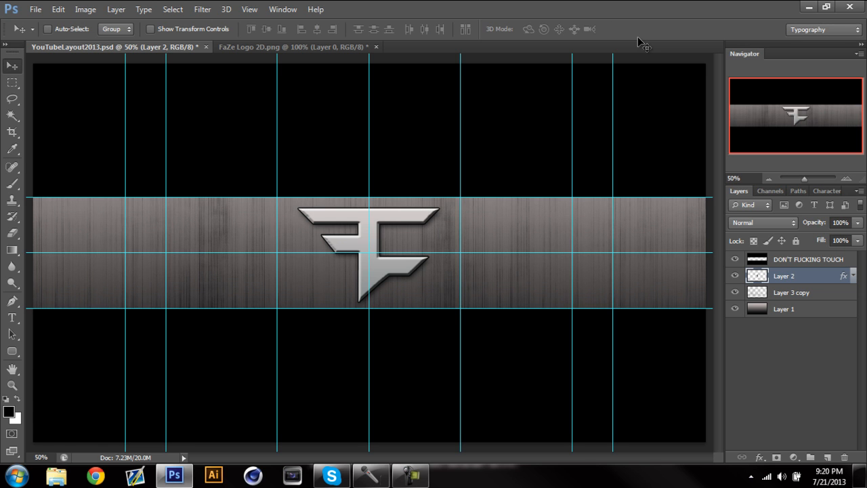
{"action": "left_click", "coordinate": [638, 40], "text": "ctrl"}
{"action": "key", "text": "ctrl+shift+alt+n"}
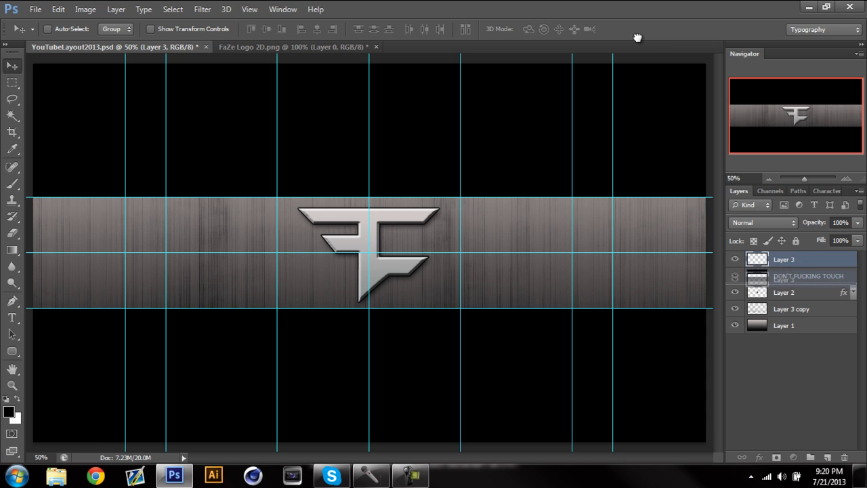
{"action": "key", "text": "ctrl+bracketleft"}
- Select a thin full-width strip along the grey band's upper edge and fill it with black on the new Layer 3
{"action": "key", "text": "m"}
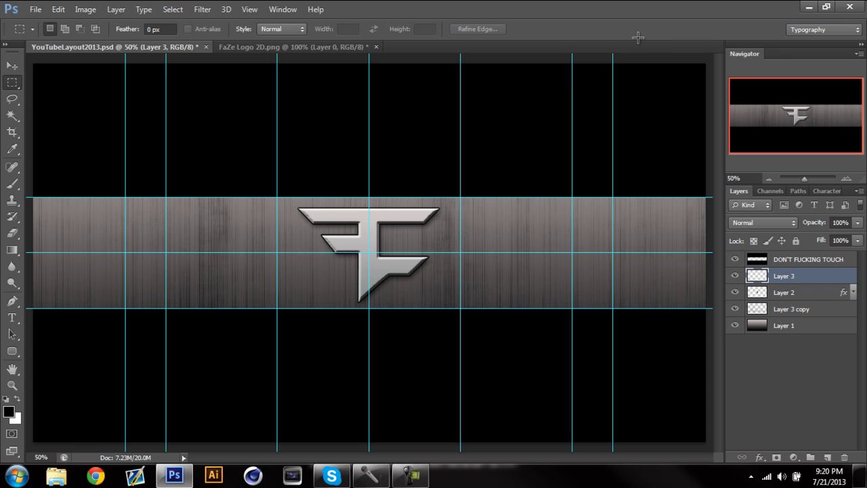
{"action": "left_click_drag", "start_coordinate": [34, 198], "coordinate": [705, 221]}
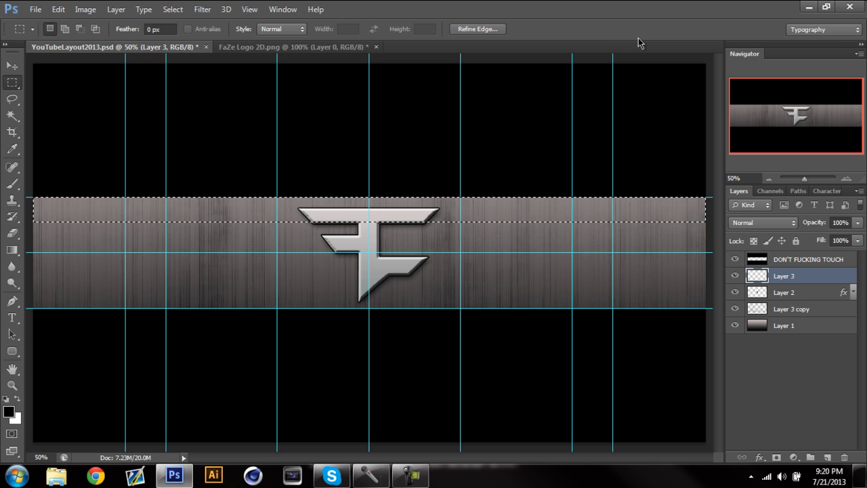
{"action": "key", "text": "ctrl+BackSpace"}
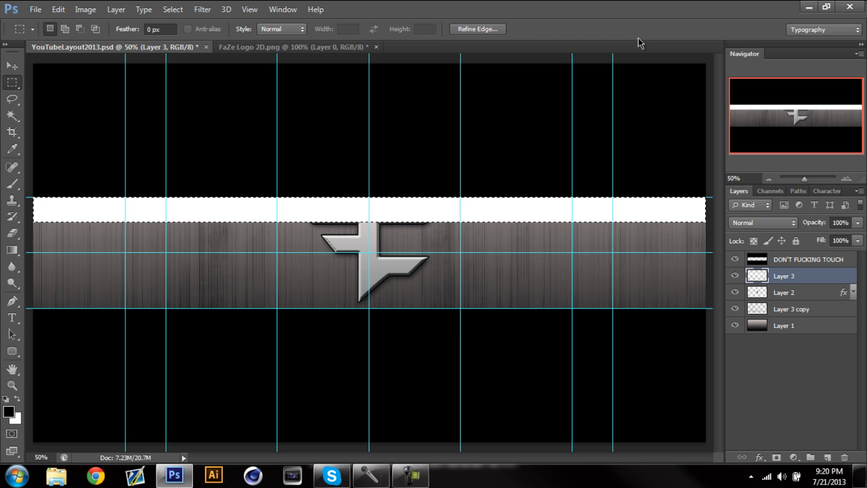
{"action": "key", "text": "ctrl+z"}
{"action": "key", "text": "x"}
{"action": "key", "text": "ctrl+BackSpace"}
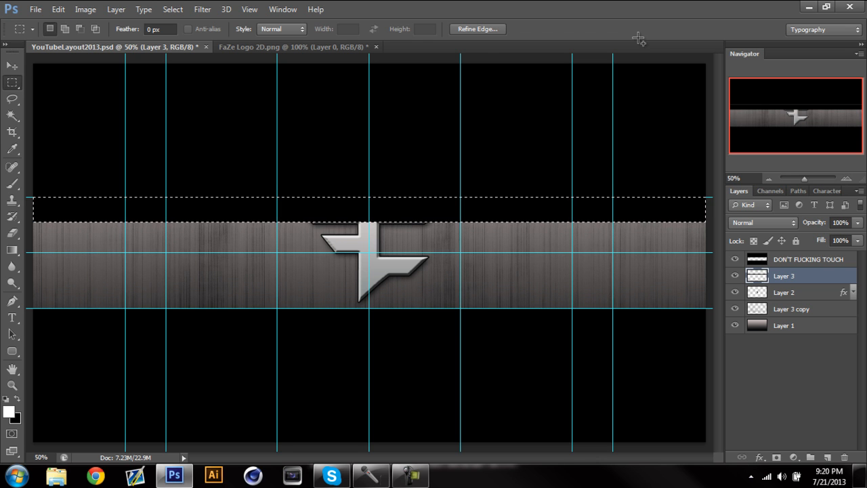
- Move the strip selection down to the grey band's lower edge, fill it with black, and deselect
{"action": "key", "text": "Down"}
{"action": "key", "text": "Down"}
{"action": "key", "text": "Down"}
{"action": "key", "text": "Down"}
{"action": "key", "text": "shift+Down"}
{"action": "key", "text": "shift+Down"}
{"action": "key", "text": "shift+Down"}
{"action": "key", "text": "shift+Down"}
{"action": "key", "text": "shift+Down"}
{"action": "key", "text": "shift+Down"}
{"action": "key", "text": "shift+Down"}
{"action": "key", "text": "shift+Down"}
{"action": "key", "text": "shift+Down"}
{"action": "key", "text": "shift+Down"}
{"action": "key", "text": "shift+Down"}
{"action": "key", "text": "shift+Down"}
{"action": "key", "text": "shift+Down"}
{"action": "key", "text": "shift+Down"}
{"action": "key", "text": "shift+Down"}
{"action": "key", "text": "shift+Down"}
{"action": "key", "text": "shift+Down"}
{"action": "key", "text": "shift+Down"}
{"action": "key", "text": "shift+Down"}
{"action": "key", "text": "shift+Down"}
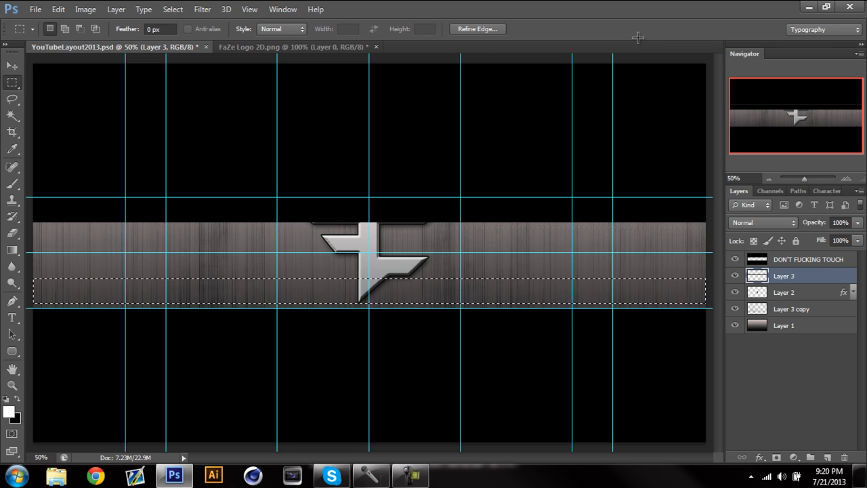
{"action": "key", "text": "Down"}
{"action": "key", "text": "Down"}
{"action": "key", "text": "Down"}
{"action": "key", "text": "Down"}
{"action": "key", "text": "Down"}
{"action": "key", "text": "Down"}
{"action": "key", "text": "Down"}
{"action": "key", "text": "Down"}
{"action": "key", "text": "Down"}
{"action": "key", "text": "Down"}
{"action": "key", "text": "Down"}
{"action": "key", "text": "Down"}
{"action": "key", "text": "Down"}
{"action": "key", "text": "Down"}
{"action": "key", "text": "Down"}
{"action": "key", "text": "Down"}
{"action": "key", "text": "ctrl+BackSpace"}
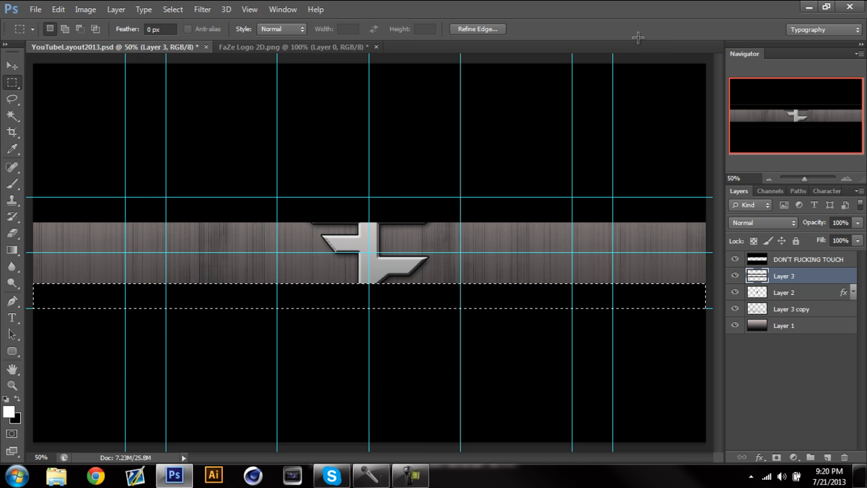
{"action": "key", "text": "ctrl+d"}
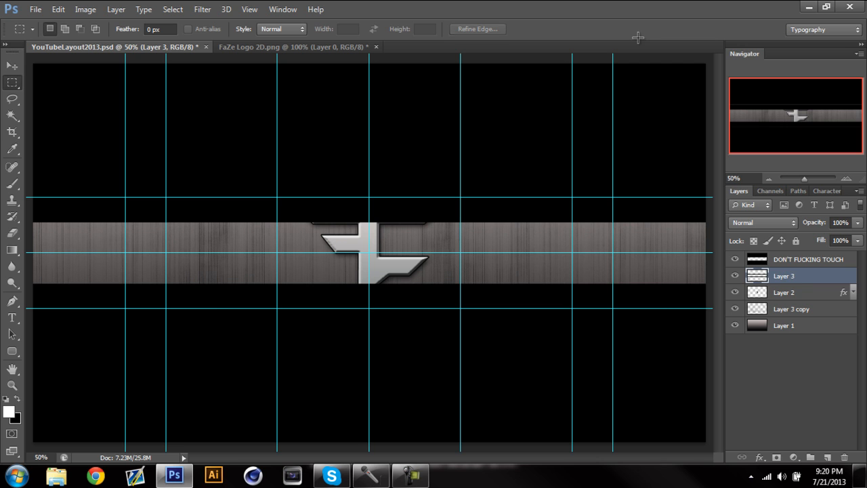
- Move the black strips layer below the logo layer, set its opacity to 25%, and hide the guides
{"action": "mouse_move", "coordinate": [786, 276]}
{"action": "left_mouse_down"}
{"action": "mouse_move", "coordinate": [786, 314]}
{"action": "mouse_move", "coordinate": [786, 300]}
{"action": "left_mouse_up"}
{"action": "left_click", "coordinate": [858, 223]}
{"action": "left_click_drag", "start_coordinate": [859, 237], "coordinate": [811, 238]}
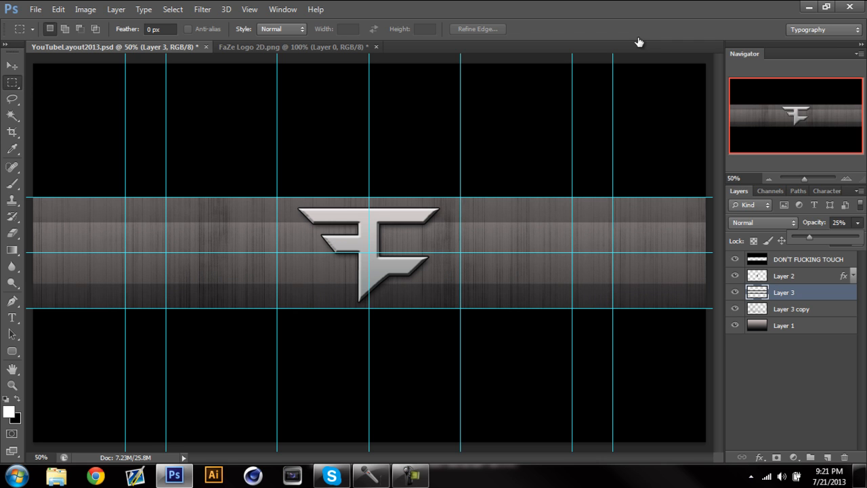
{"action": "left_click", "coordinate": [791, 380]}
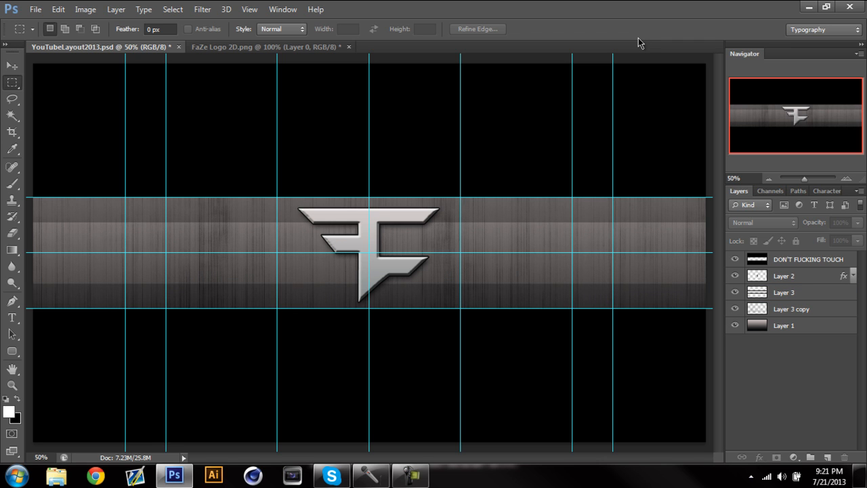
{"action": "key", "text": "ctrl+semicolon"}
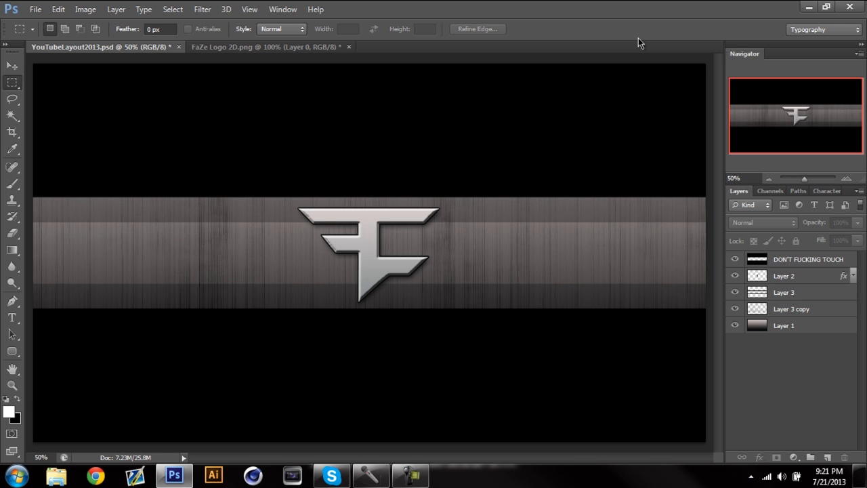
- Erase a grunge texture into the logo on Layer 2 using the Eraser with a 1000 px grunge brush at 100% opacity
{"action": "key", "text": "ctrl+z"}
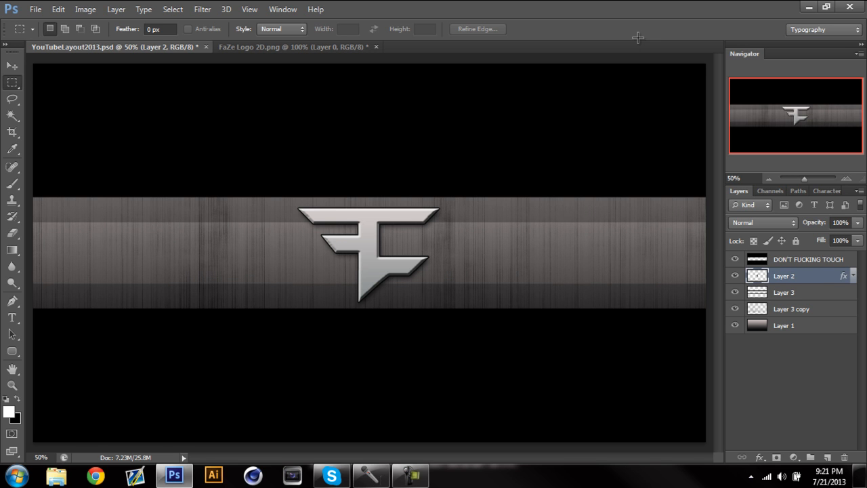
{"action": "key", "text": "e"}
{"action": "key", "text": "Return"}
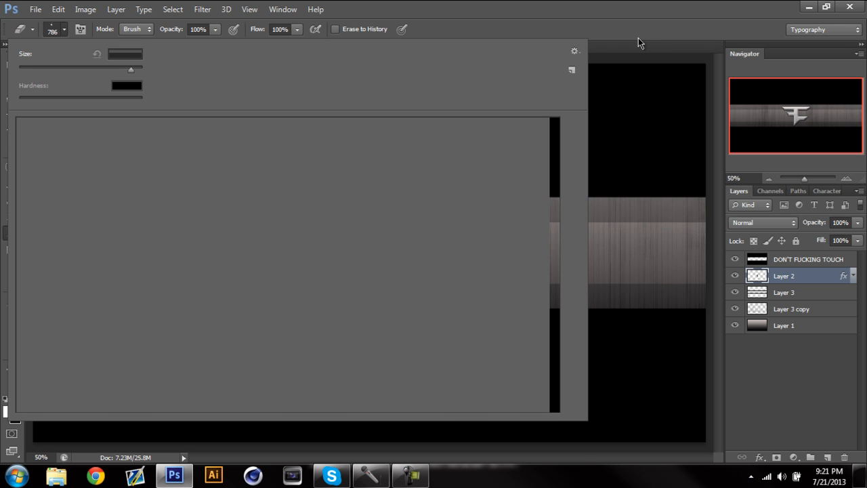
{"action": "scroll", "coordinate": [638, 42], "scroll_direction": "down", "scroll_amount": 5}
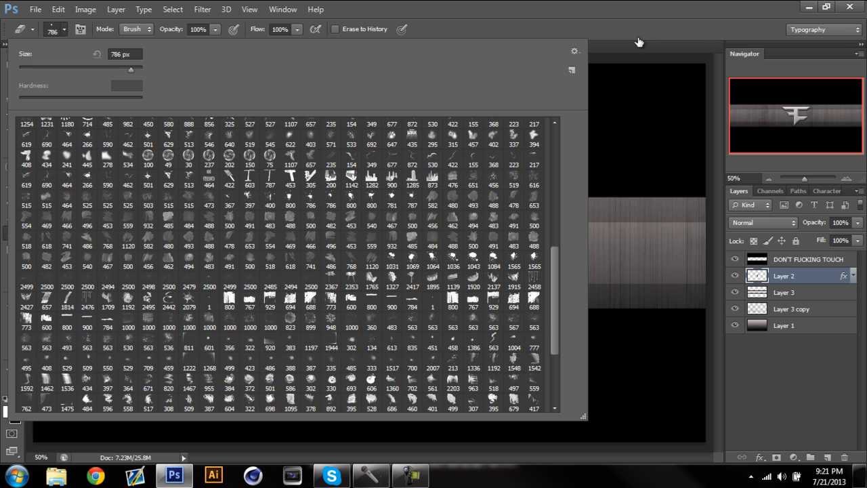
{"action": "scroll", "coordinate": [638, 42], "scroll_direction": "down", "scroll_amount": 2}
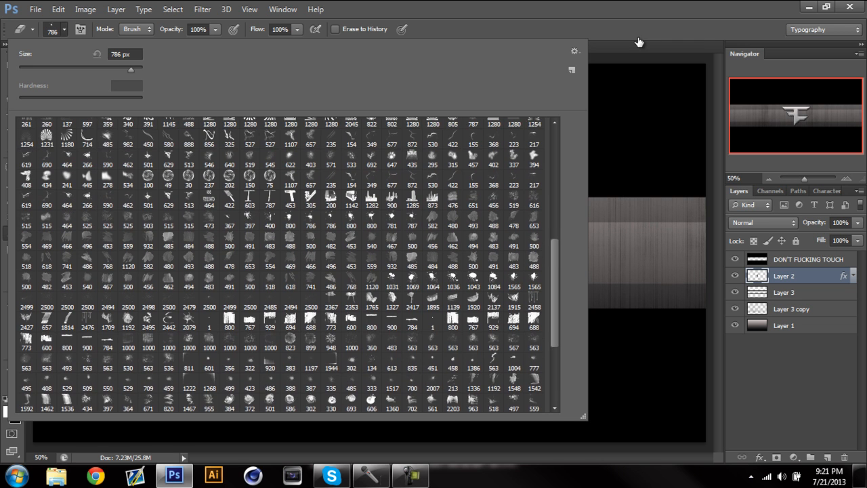
{"action": "scroll", "coordinate": [638, 42], "scroll_direction": "down", "scroll_amount": 2}
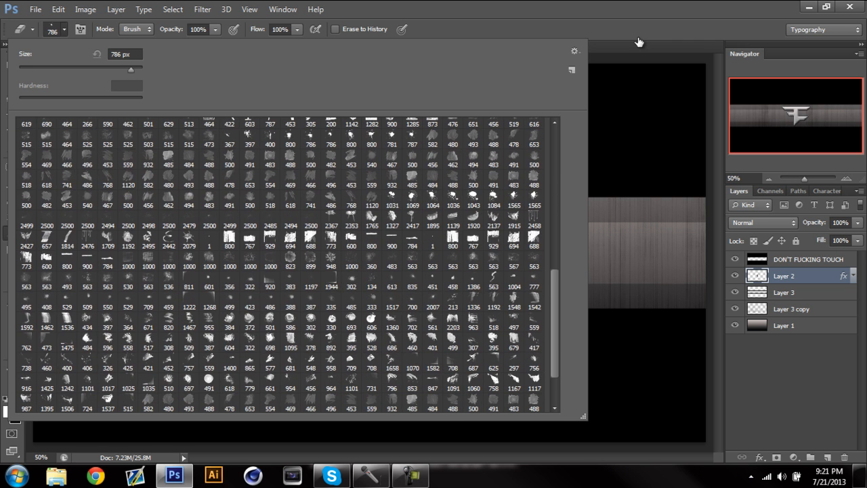
{"action": "scroll", "coordinate": [638, 42], "scroll_direction": "down", "scroll_amount": 2}
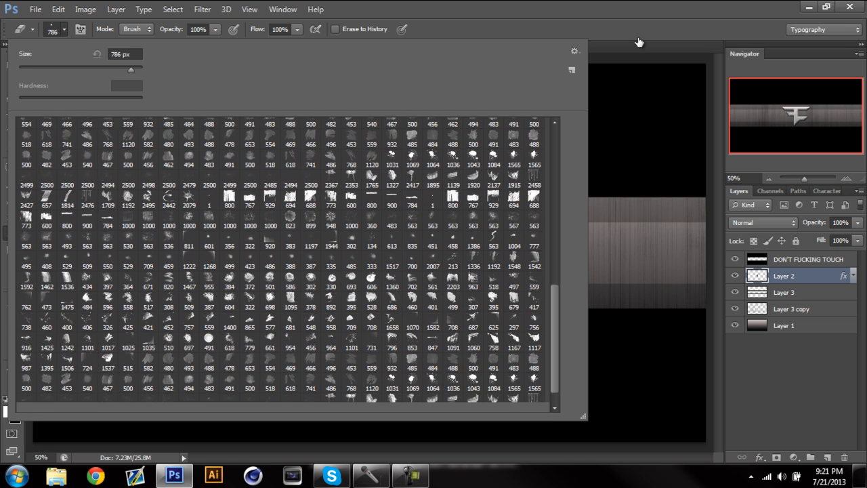
{"action": "scroll", "coordinate": [638, 42], "scroll_direction": "down", "scroll_amount": 1}
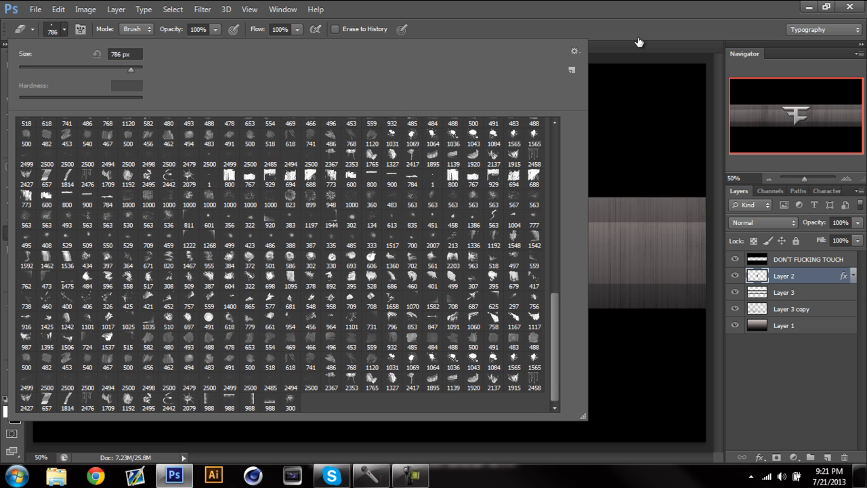
{"action": "double_click", "coordinate": [210, 197]}
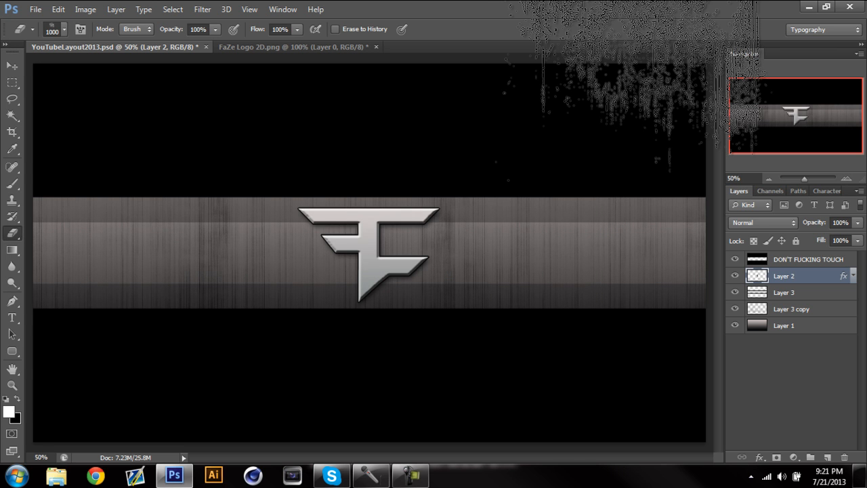
{"action": "key", "text": "ctrl+z"}
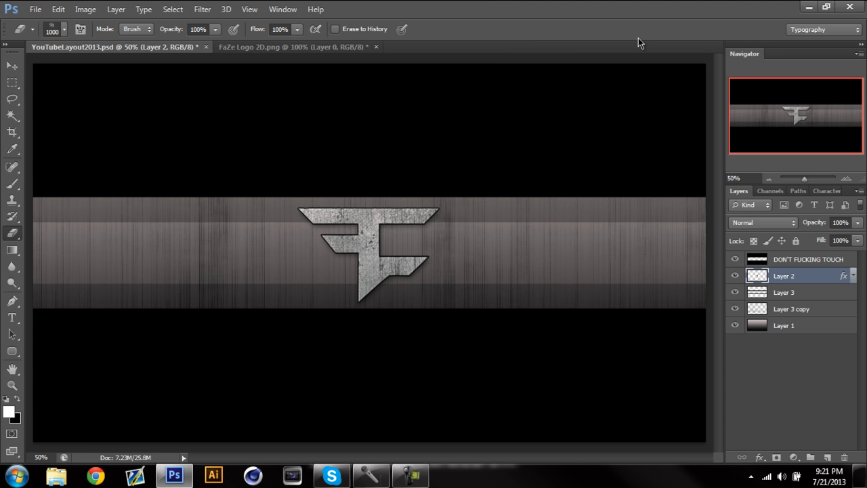
{"action": "key", "text": "w"}
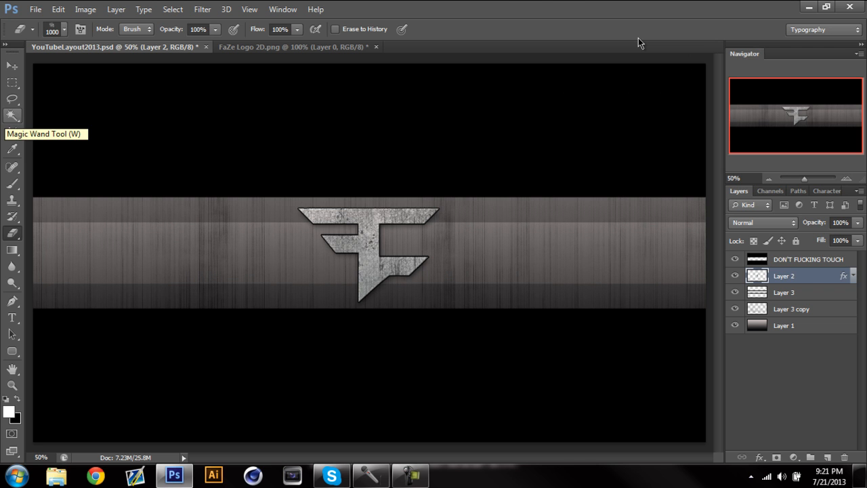
- Undo the grunge erasing on the logo and try a different 1000 px grunge Eraser brush on the black strips layer
{"action": "key", "text": "ctrl+z"}
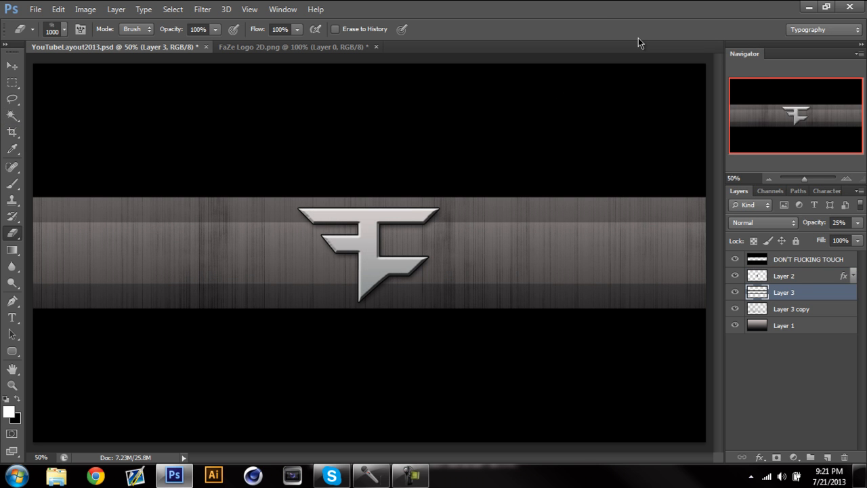
{"action": "left_click", "coordinate": [64, 29]}
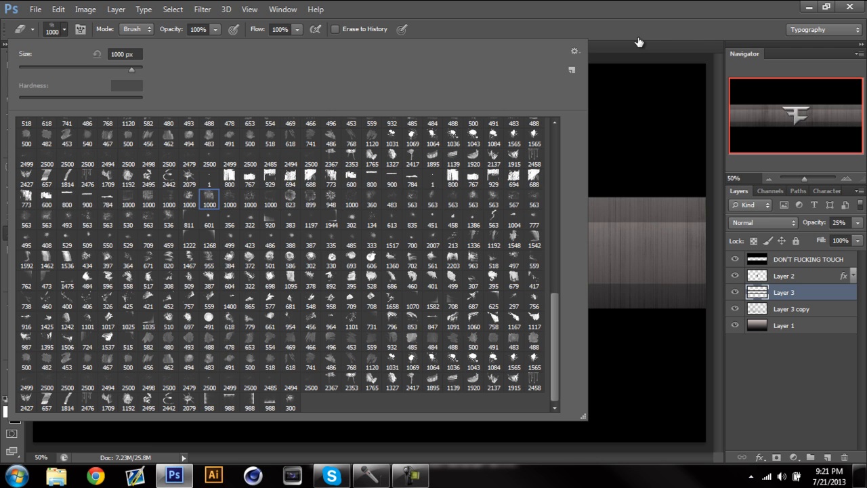
{"action": "left_click", "coordinate": [351, 204]}
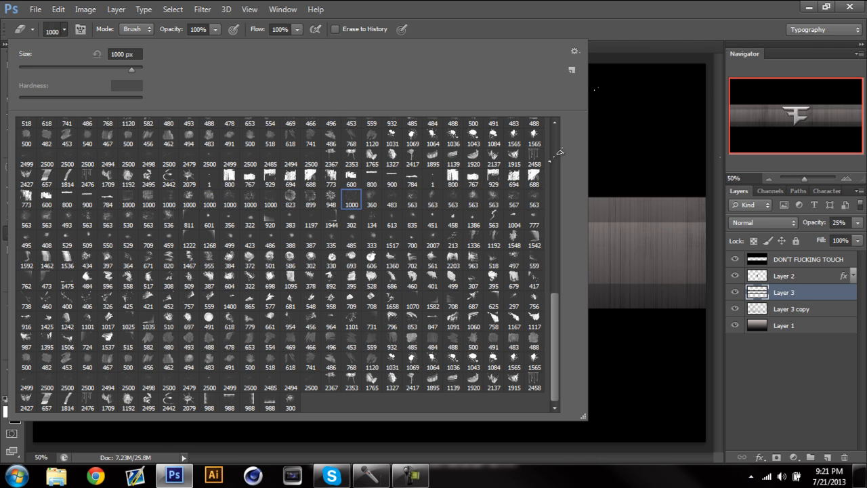
{"action": "left_click", "coordinate": [249, 199]}
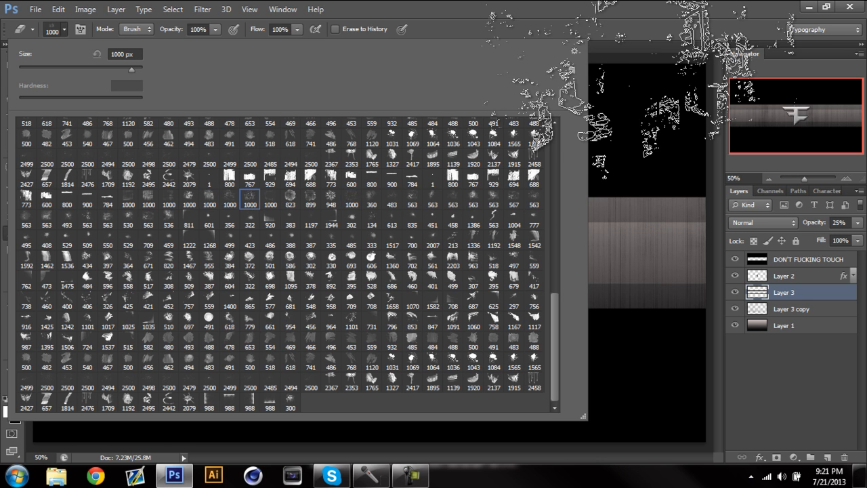
{"action": "left_click", "coordinate": [640, 59]}
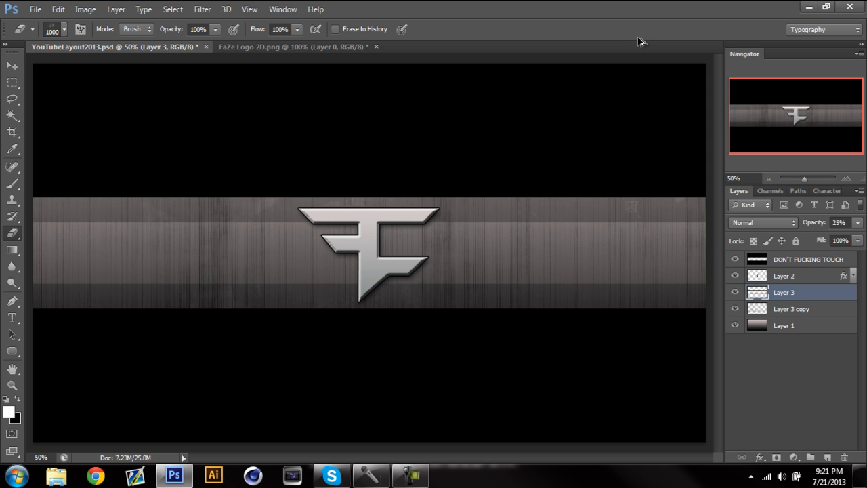
- Try erasing the new grunge texture into the logo on Layer 2 and undo the erasing
{"action": "key", "text": "alt+bracketleft"}
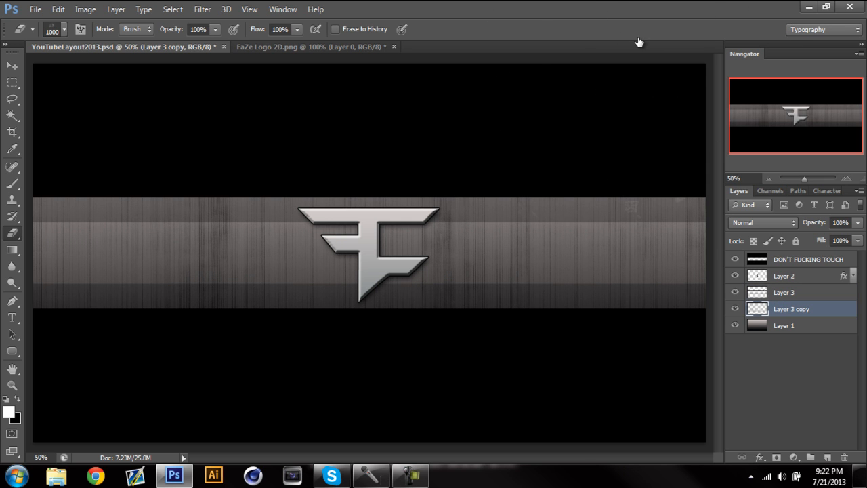
{"action": "key", "text": "alt+bracketright"}
{"action": "key", "text": "alt+bracketright"}
{"action": "key", "text": "ctrl+alt+z"}
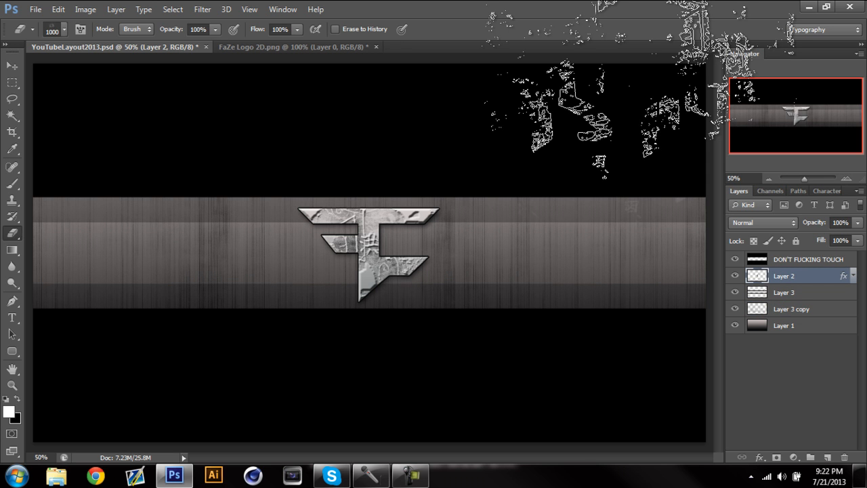
{"action": "key", "text": "ctrl+alt+z"}
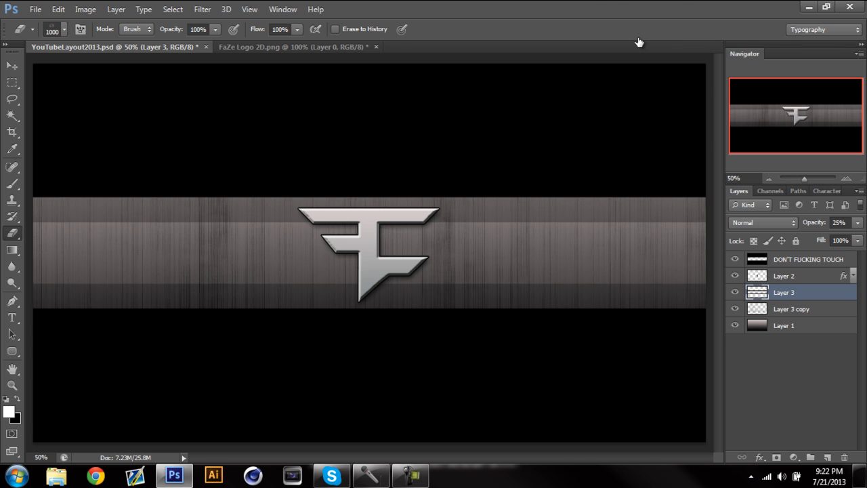
- Try erasing grunge texture into Layer 3 copy, and undo all trial erasing back to the clean logo and band
{"action": "key", "text": "alt+bracketleft"}
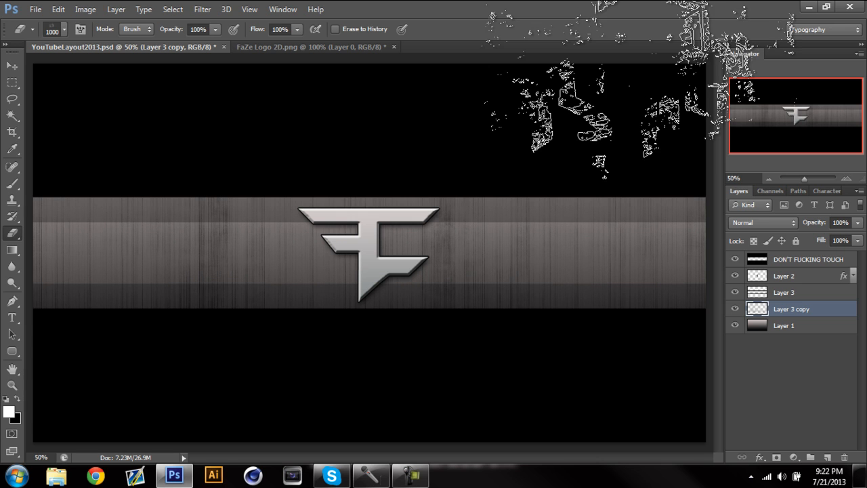
{"action": "left_click", "coordinate": [639, 60]}
{"action": "left_click", "coordinate": [639, 59]}
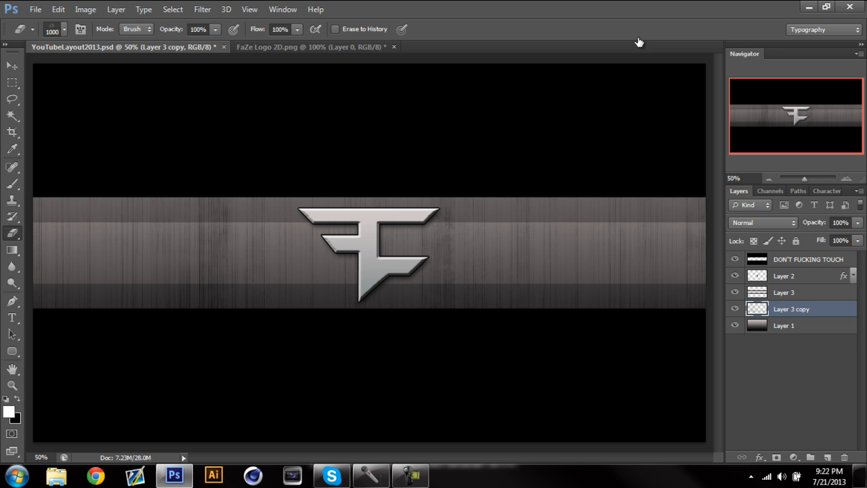
{"action": "key", "text": "ctrl+alt+z"}
{"action": "key", "text": "ctrl+alt+z"}
{"action": "key", "text": "ctrl+alt+z"}
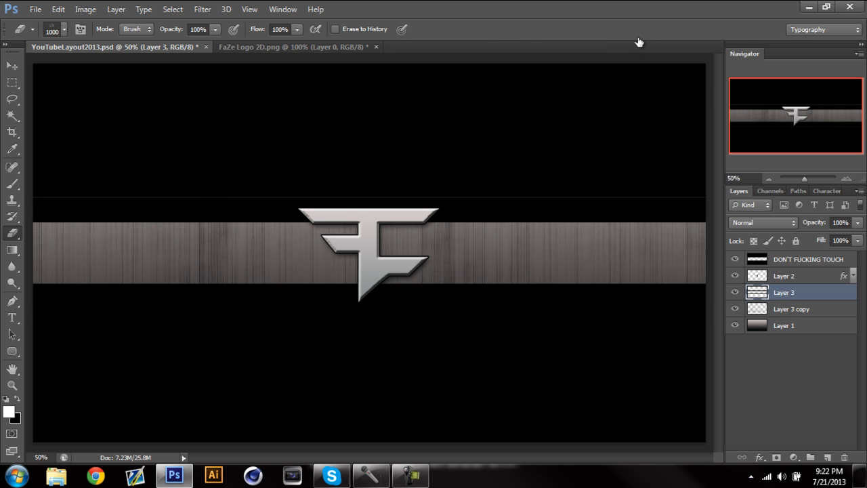
{"action": "key", "text": "ctrl+alt+z"}
{"action": "key", "text": "ctrl+alt+z"}
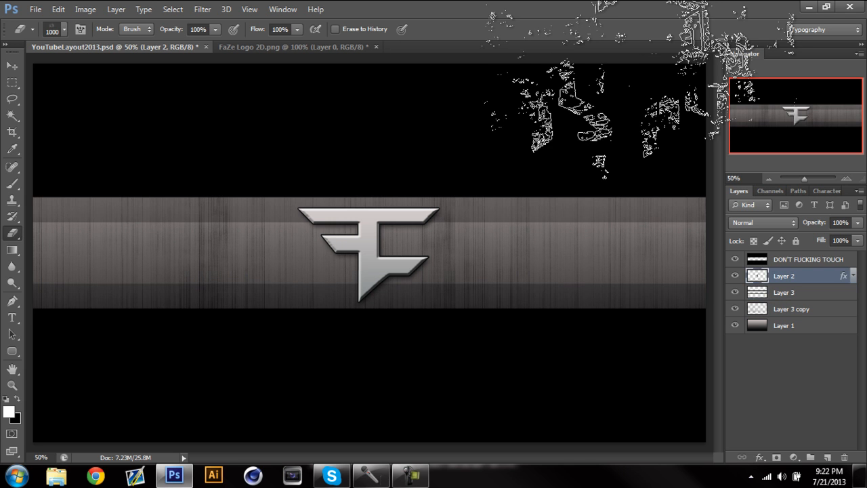
{"action": "key", "text": "ctrl+alt+z"}
{"action": "key", "text": "ctrl+alt+z"}
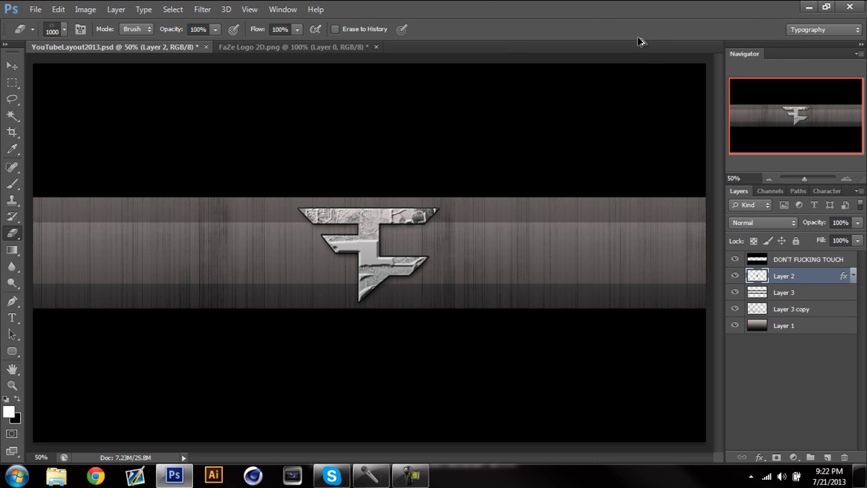
{"action": "key", "text": "ctrl+alt+z"}
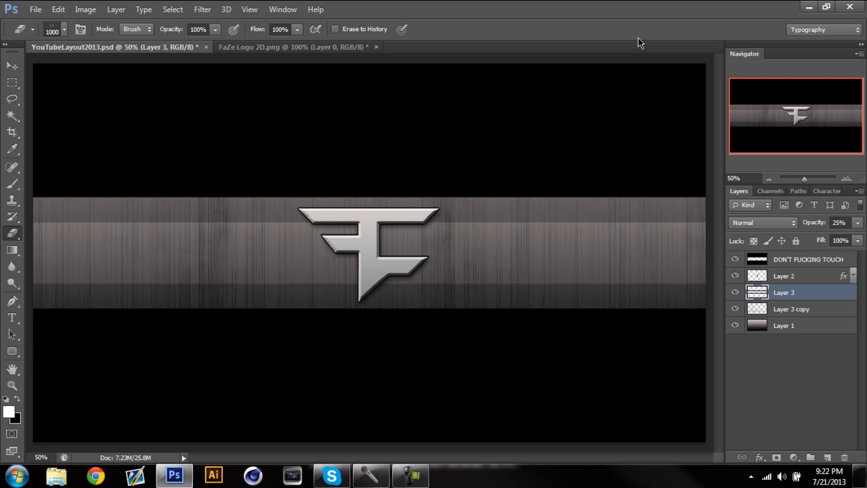
- Choose a 1000 px vertical-streak brush for the Eraser
{"action": "key", "text": "Return"}
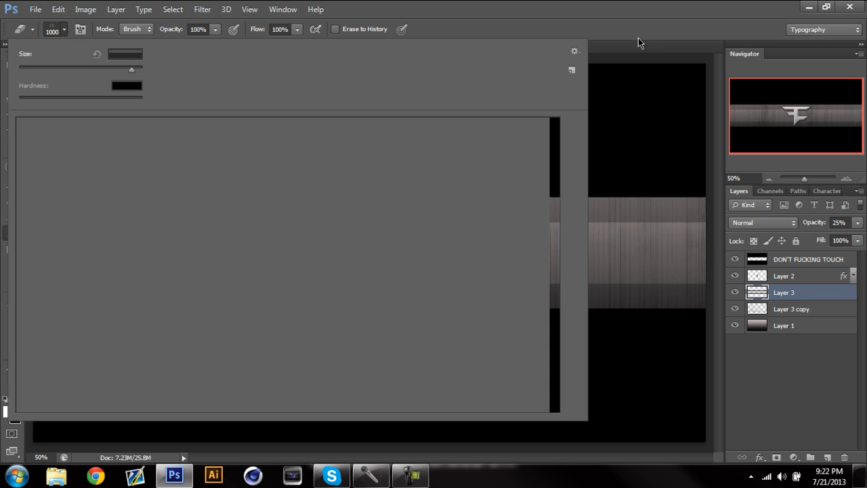
{"action": "key", "text": "comma"}
{"action": "key", "text": "comma"}
{"action": "key", "text": "comma"}
{"action": "key", "text": "comma"}
{"action": "key", "text": "comma"}
{"action": "key", "text": "comma"}
{"action": "key", "text": "Return"}
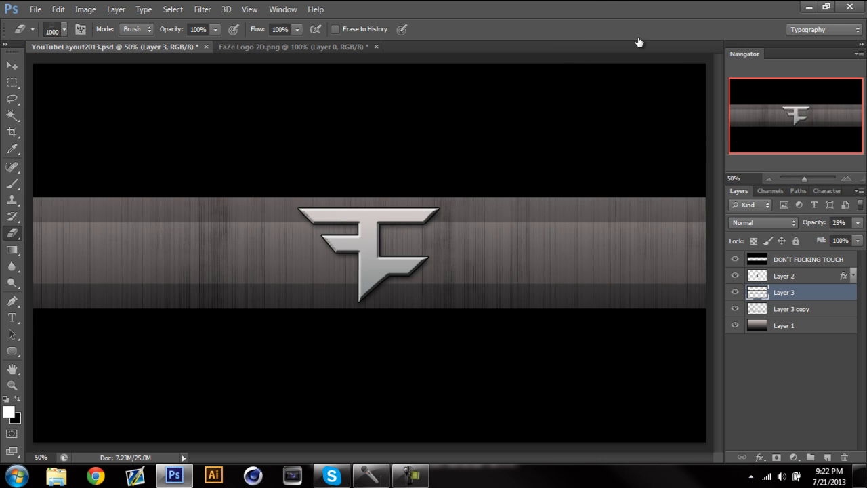
- Try erasing vertical streaks into the styled logo on Layer 2 and undo the trial strokes
{"action": "left_click", "coordinate": [786, 276]}
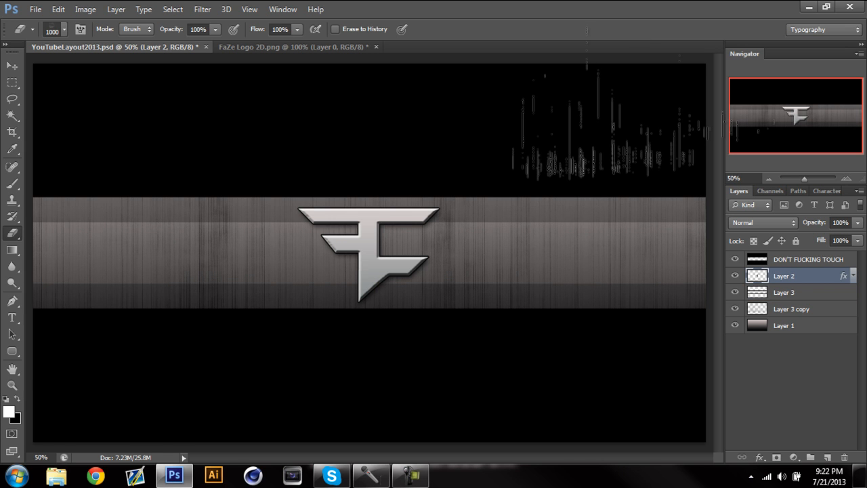
{"action": "key", "text": "ctrl+z"}
{"action": "key", "text": "ctrl+z"}
{"action": "key", "text": "ctrl+z"}
{"action": "key", "text": "ctrl+z"}
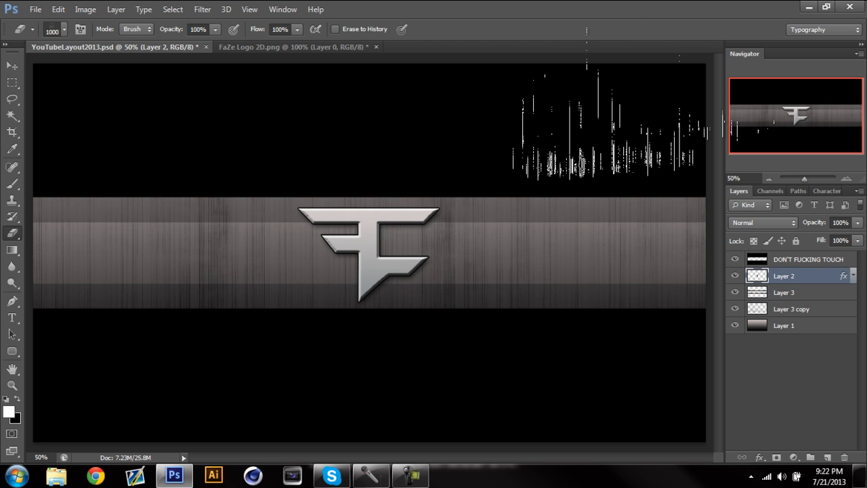
{"action": "key", "text": "ctrl+z"}
{"action": "key", "text": "ctrl+z"}
{"action": "key", "text": "ctrl+z"}
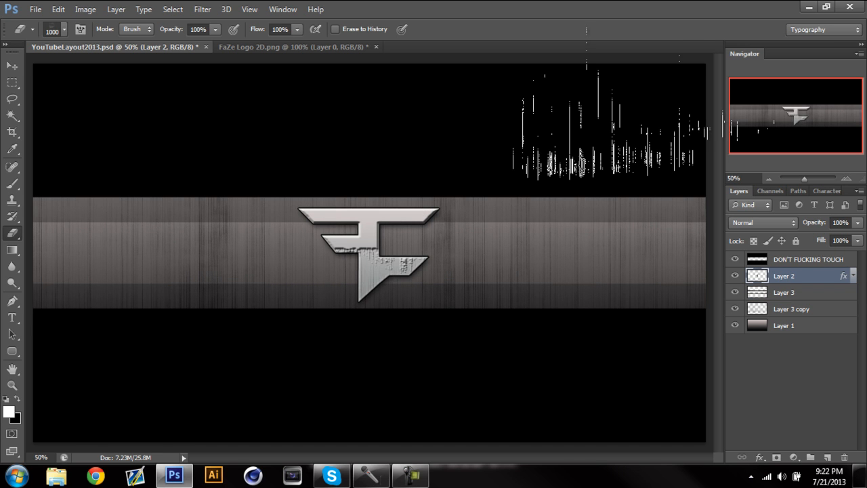
{"action": "key", "text": "z"}
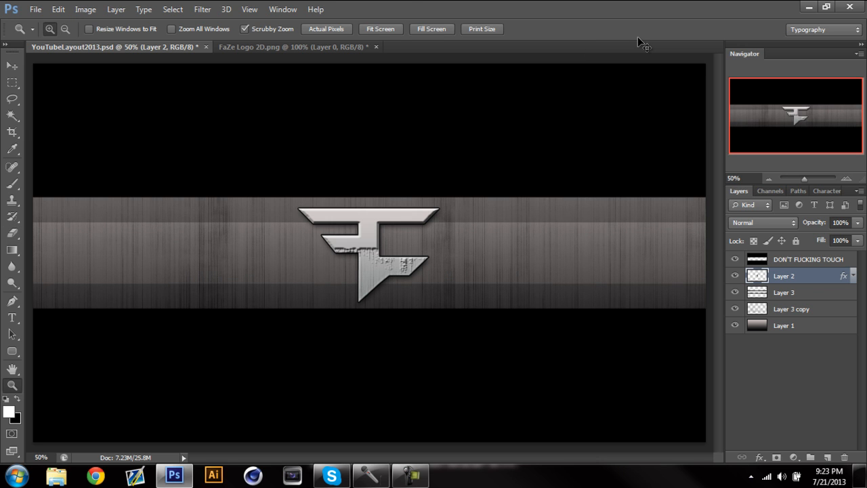
{"action": "key", "text": "ctrl+alt+z"}
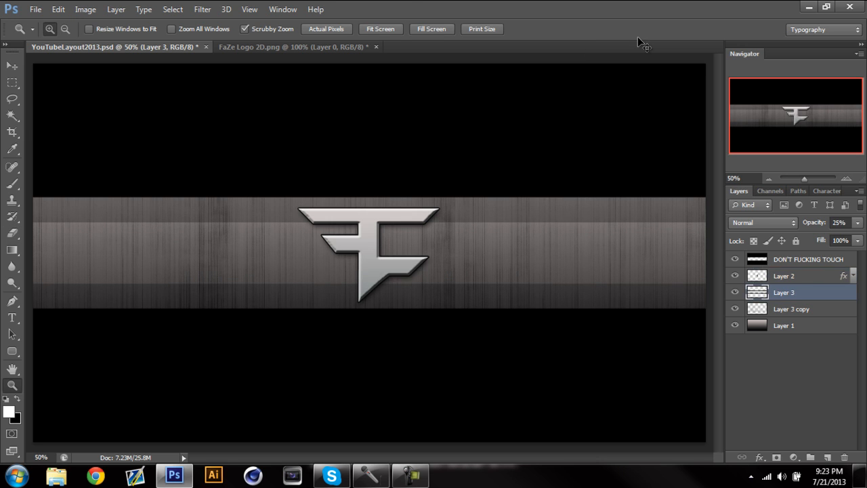
- Rasterize the layer style of the logo on Layer 2
{"action": "left_click", "coordinate": [809, 276]}
{"action": "right_click", "coordinate": [809, 276]}
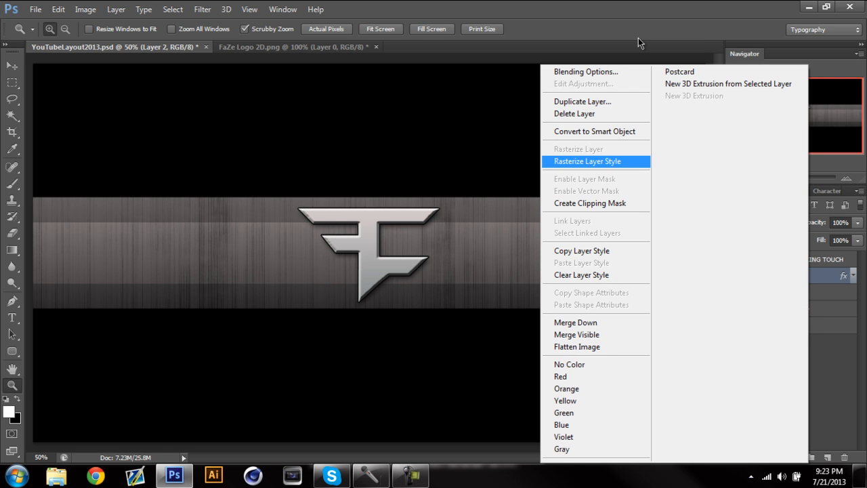
{"action": "left_click", "coordinate": [587, 161]}
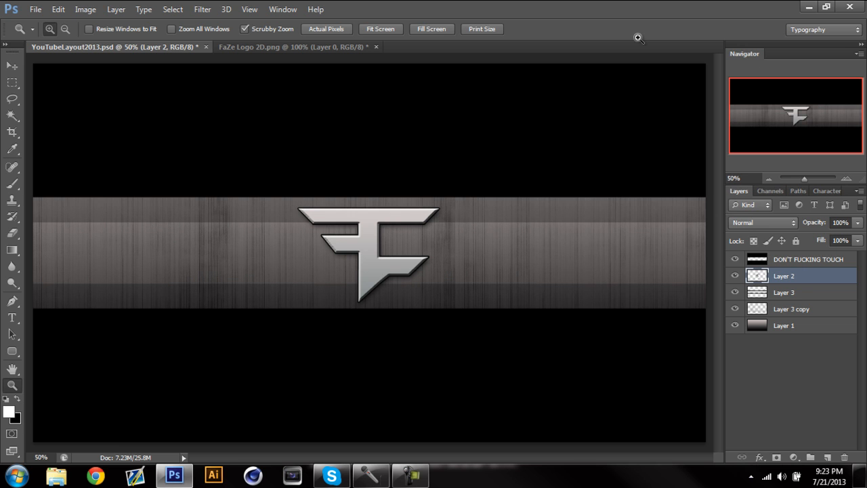
- Erase fine vertical streaks into the rasterized logo on Layer 2 with the 1000 px streak brush at 100% opacity
{"action": "key", "text": "b"}
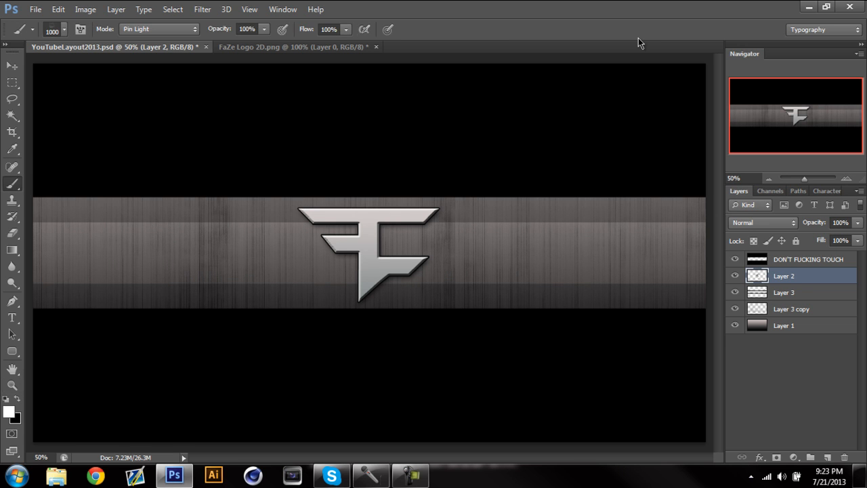
{"action": "key", "text": "e"}
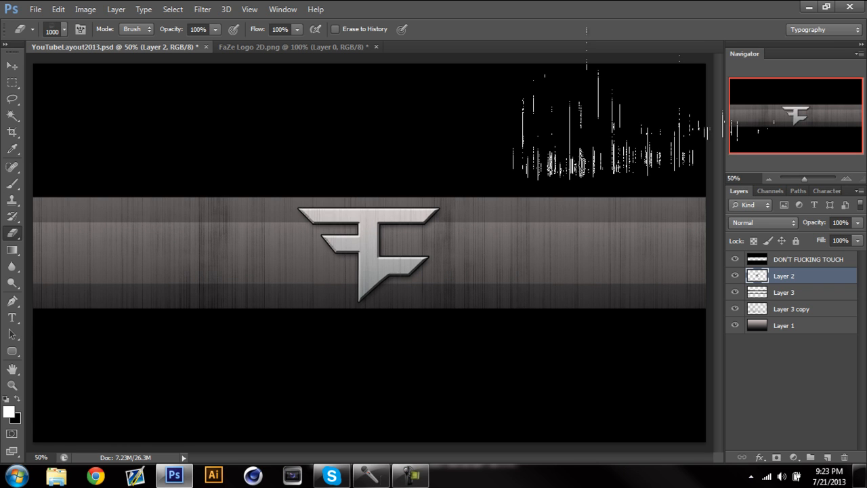
{"action": "left_click", "coordinate": [368, 252]}
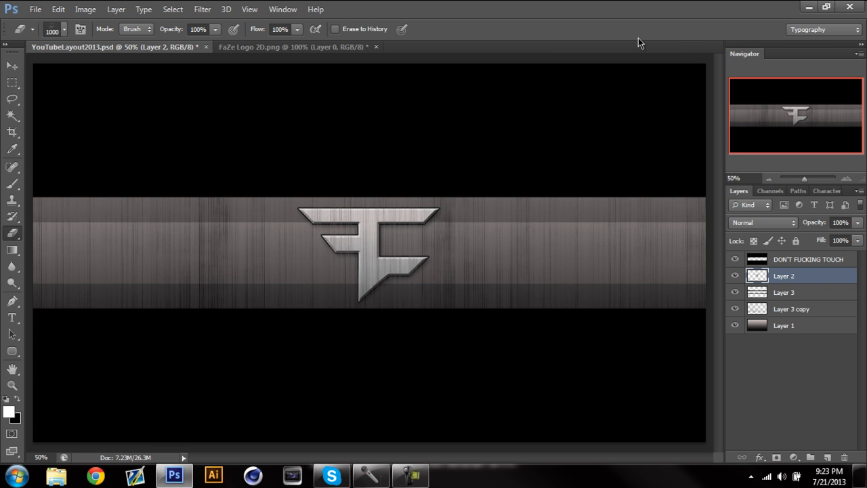
{"action": "key", "text": "v"}
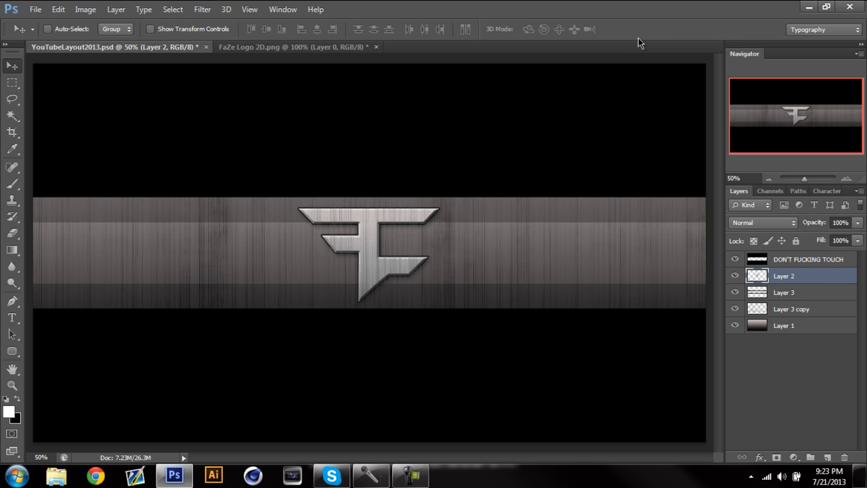
{"action": "key", "text": "ctrl+z"}
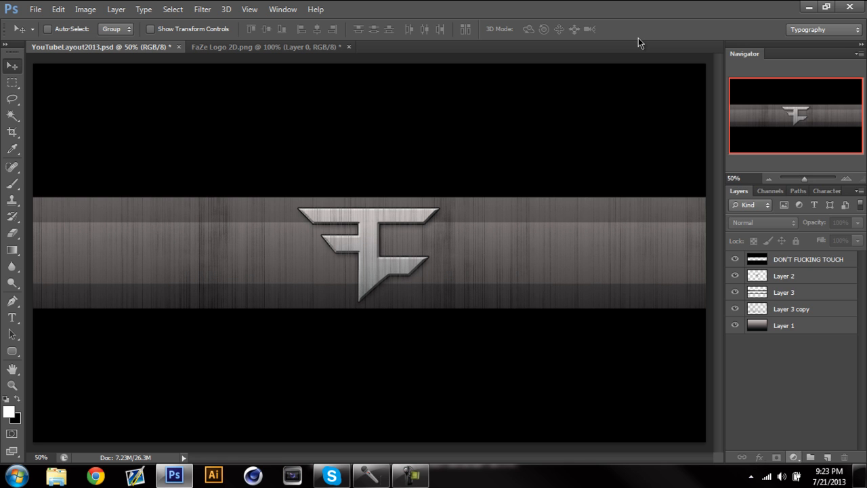
- Add a Curves adjustment layer above all layers, with RGB points at input 71, output 49 and input 194, output 182
{"action": "left_click", "coordinate": [794, 457]}
{"action": "key", "text": "Return"}
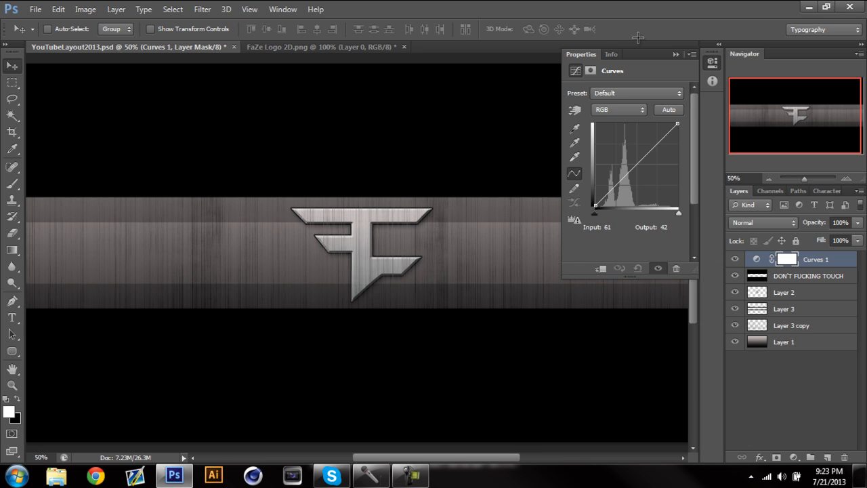
{"action": "left_click_drag", "start_coordinate": [615, 186], "coordinate": [618, 190]}
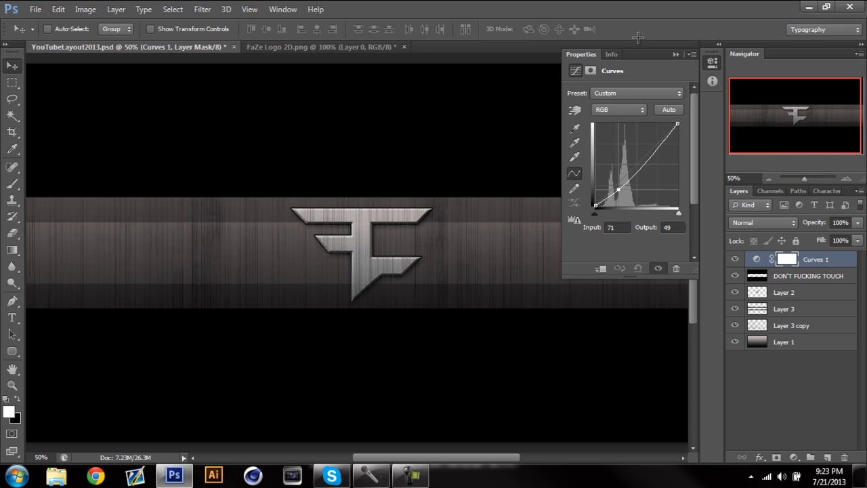
{"action": "left_click", "coordinate": [657, 146]}
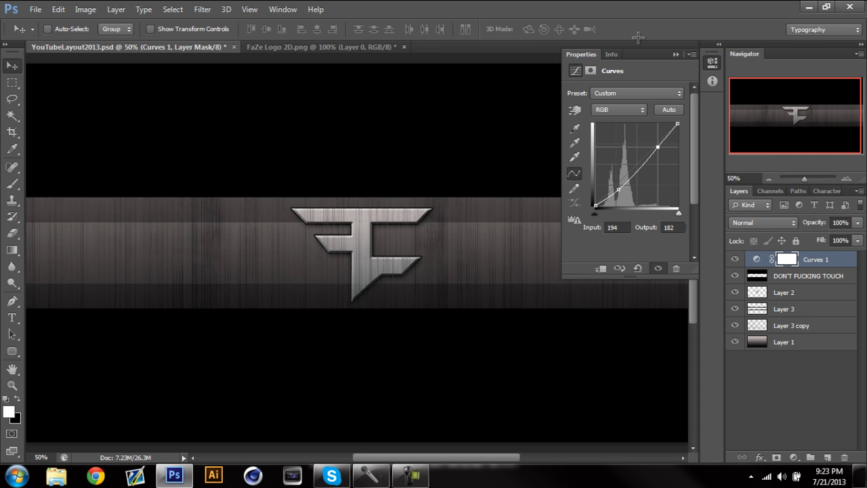
{"action": "left_click", "coordinate": [638, 38]}
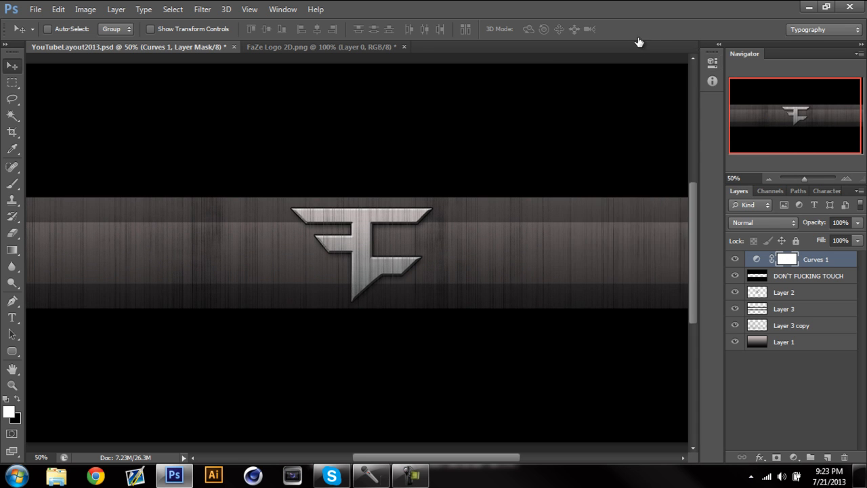
{"action": "left_click", "coordinate": [638, 39]}
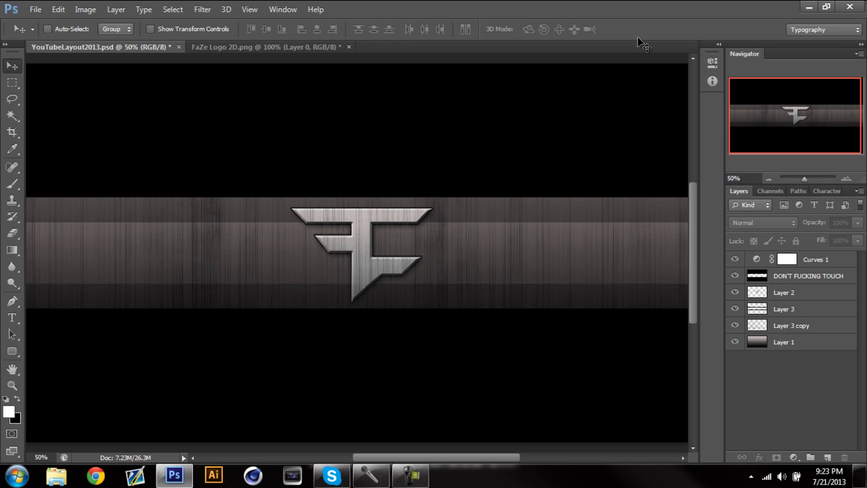